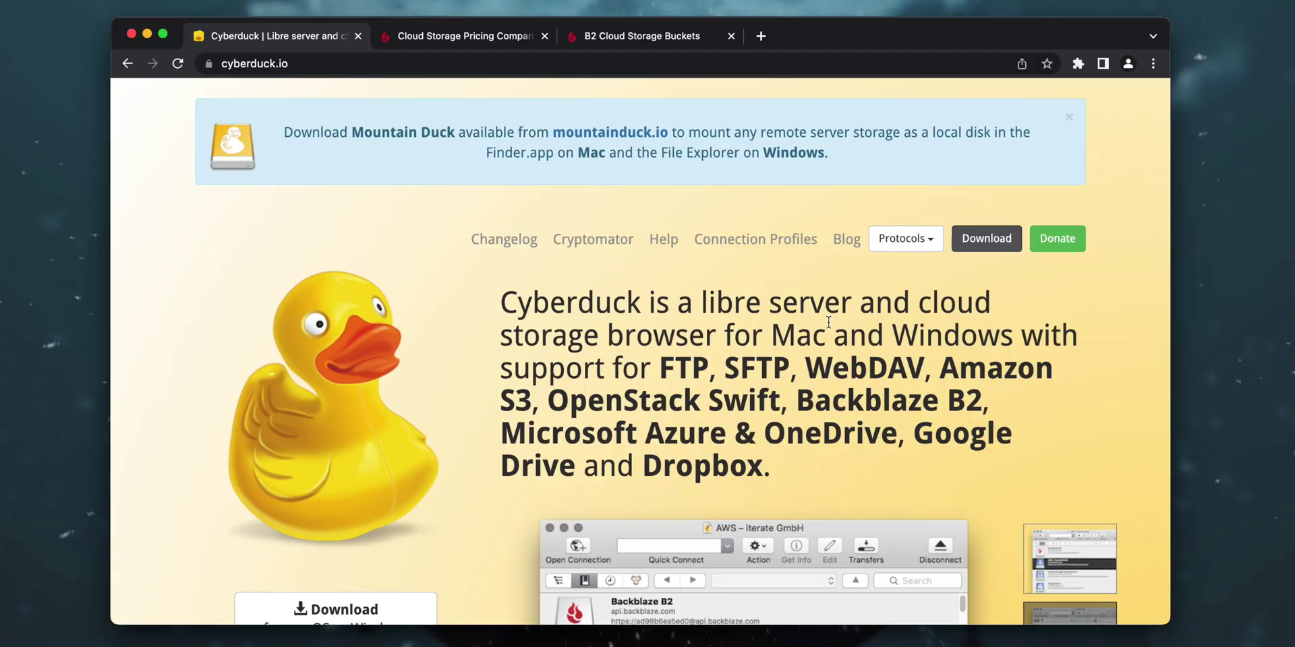
Download Cyberduck-8.5.4.39083.zip for macOS from the Cyberduck site's Download page.
{"action": "scroll", "coordinate": [856, 327], "scroll_direction": "down", "scroll_amount": 5}
{"action": "scroll", "coordinate": [855, 328], "scroll_direction": "up", "scroll_amount": 3}
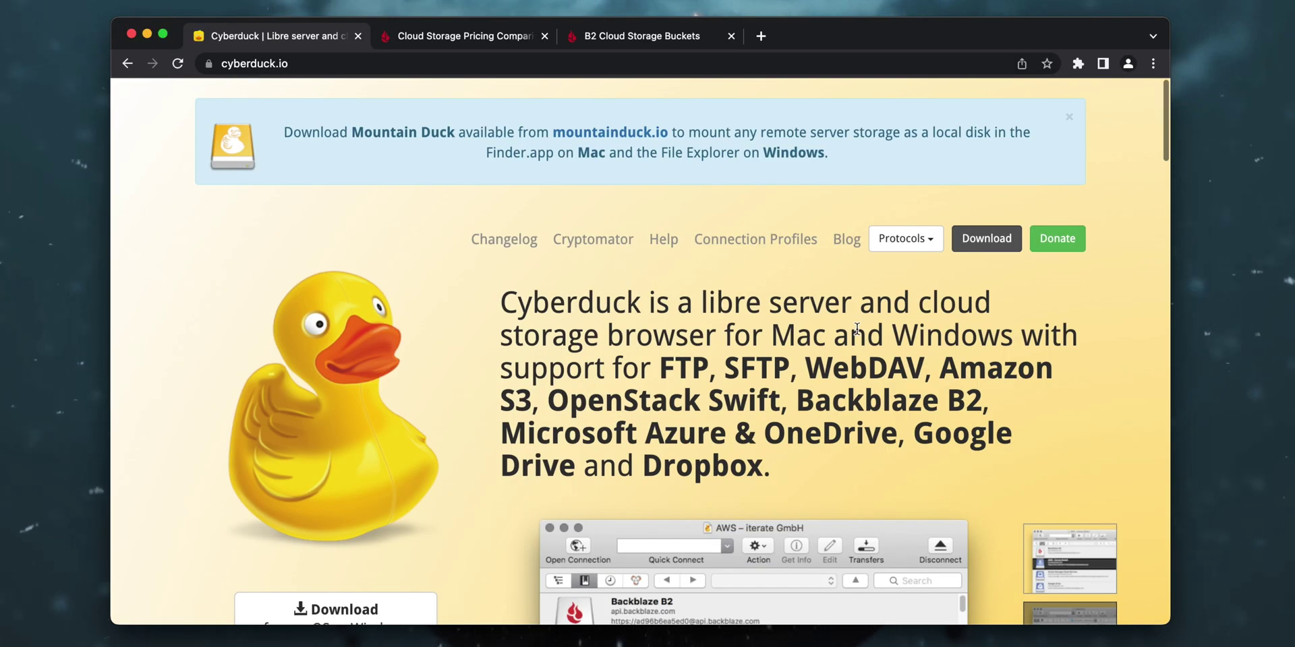
{"action": "scroll", "coordinate": [857, 328], "scroll_direction": "down", "scroll_amount": 2}
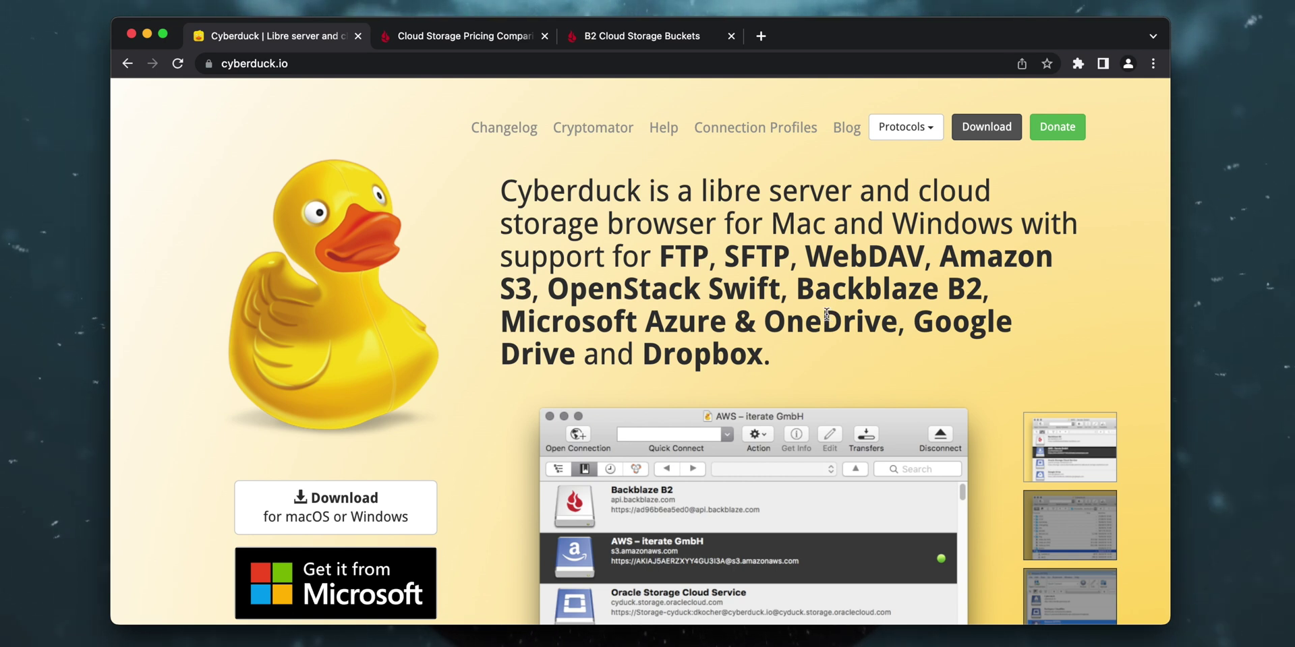
{"action": "scroll", "coordinate": [826, 313], "scroll_direction": "down", "scroll_amount": 2}
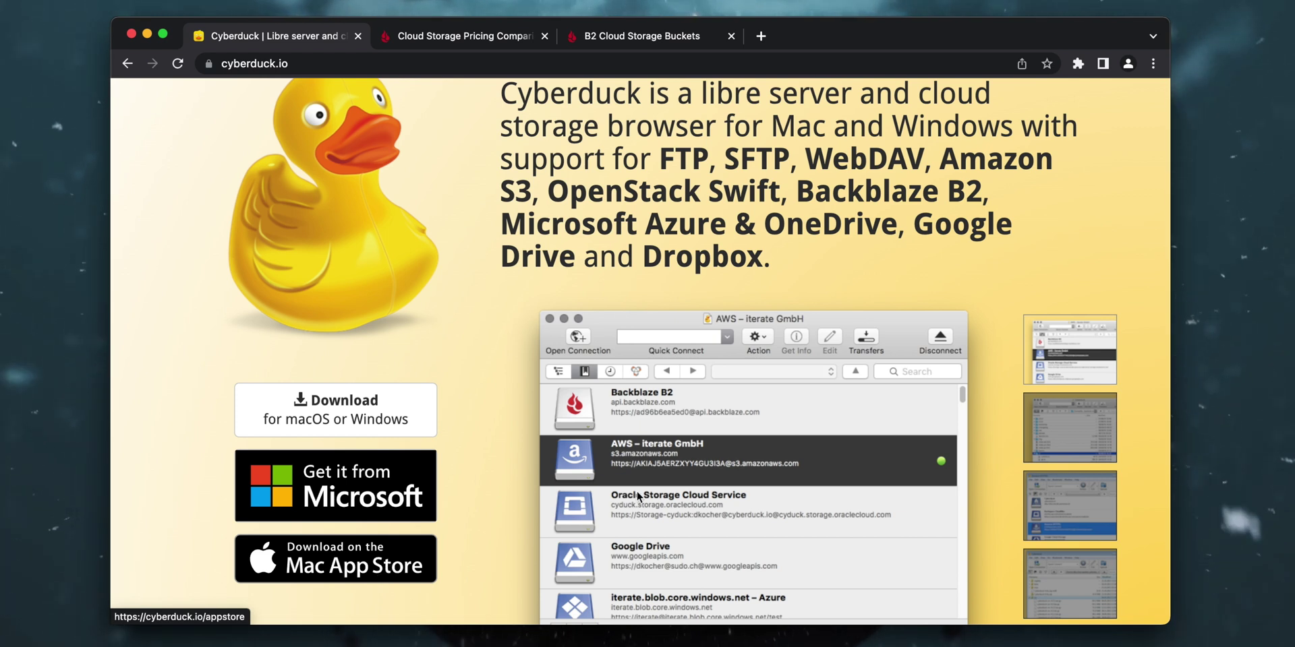
{"action": "scroll", "coordinate": [722, 473], "scroll_direction": "up", "scroll_amount": 4}
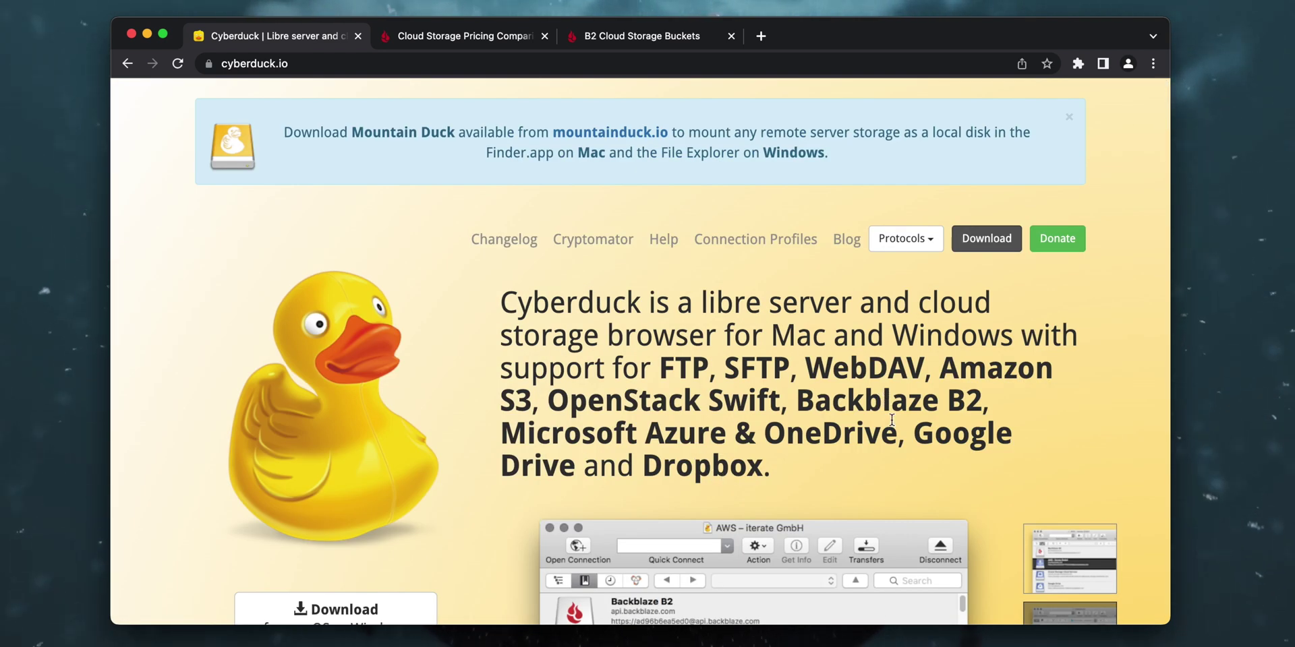
{"action": "scroll", "coordinate": [880, 401], "scroll_direction": "down", "scroll_amount": 1}
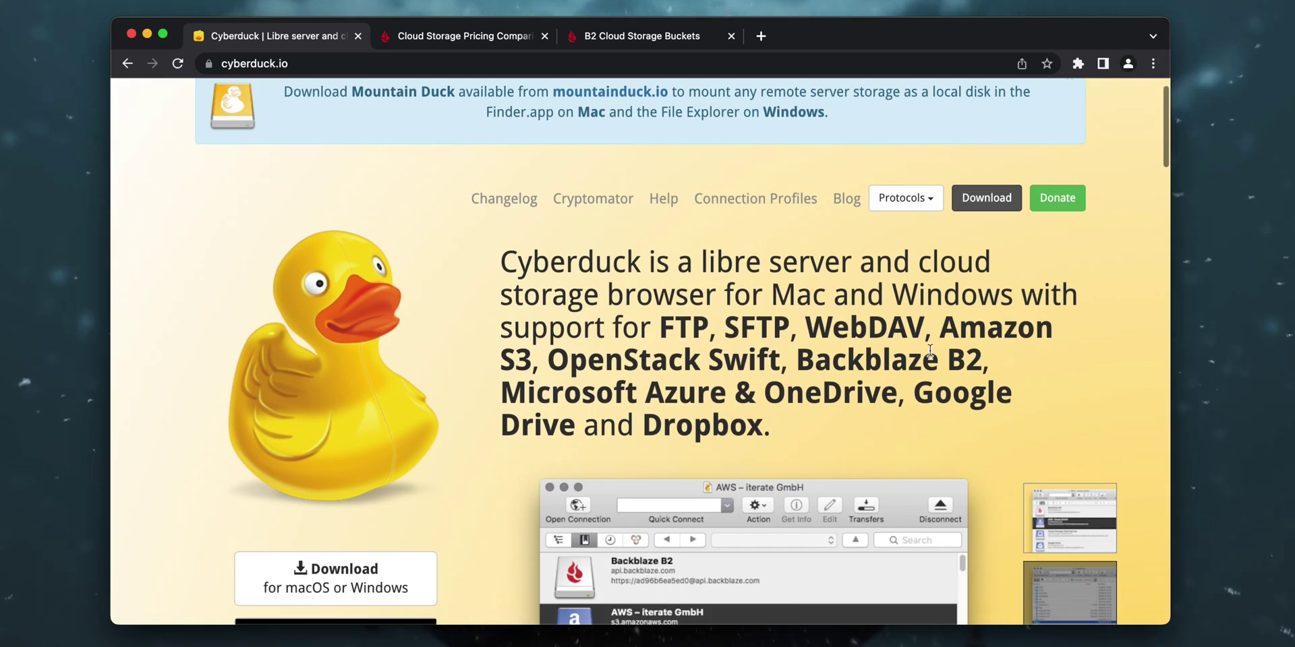
{"action": "left_click", "coordinate": [986, 198]}
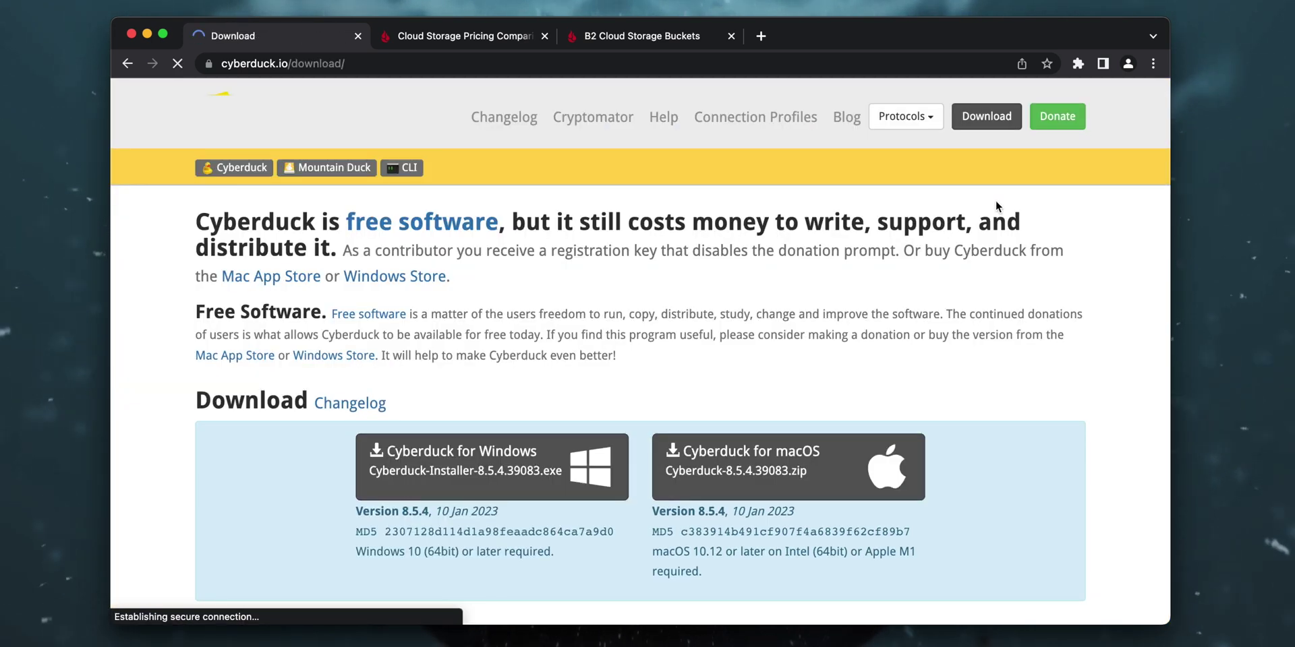
{"action": "scroll", "coordinate": [902, 312], "scroll_direction": "down", "scroll_amount": 3}
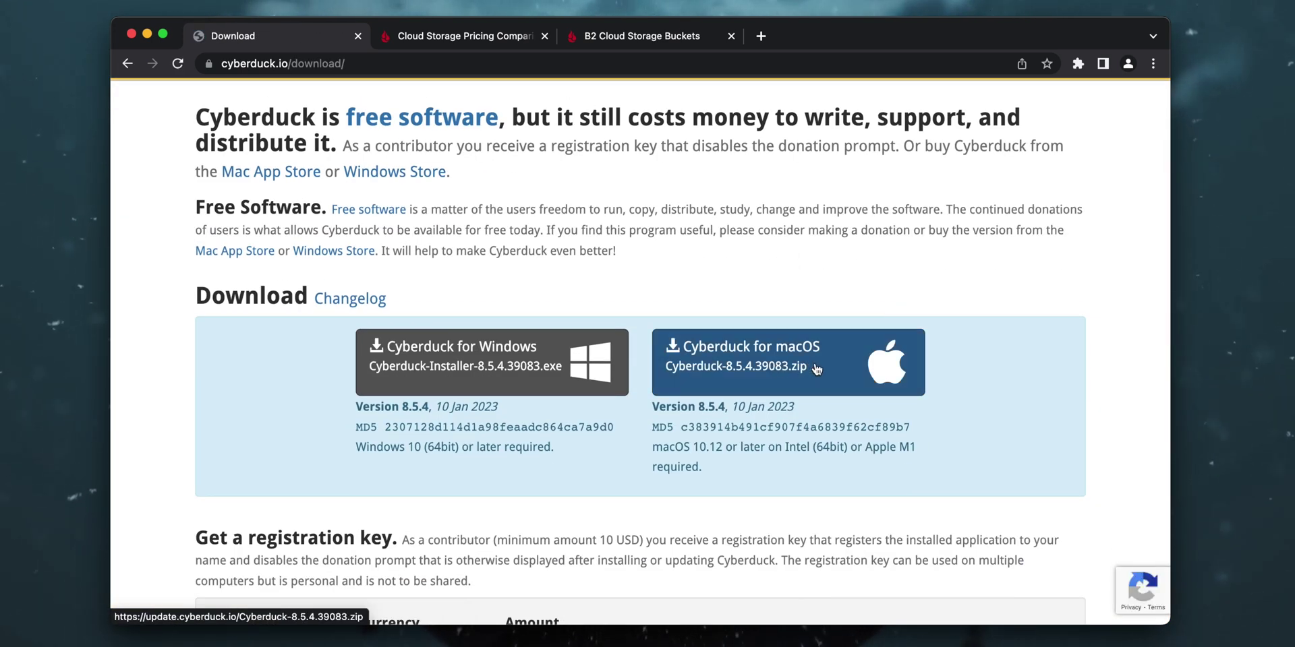
{"action": "left_click", "coordinate": [837, 343]}
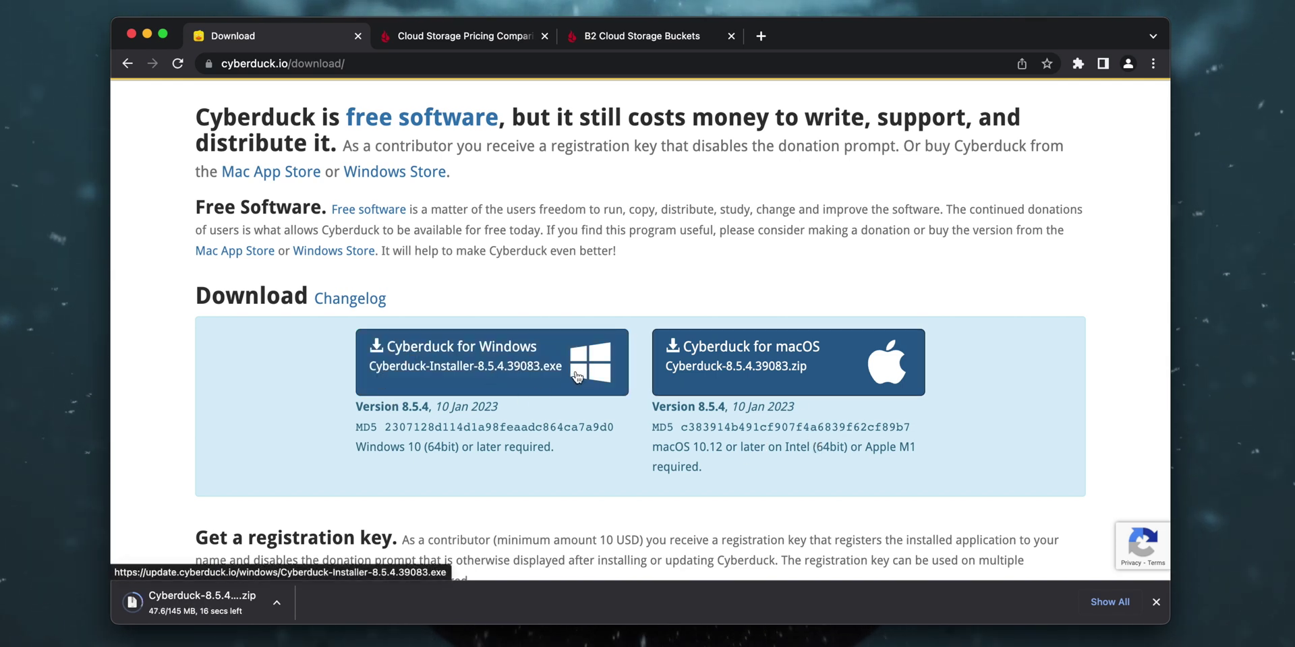
Show the Cloud Storage Pricing Comparison and highlight B2's $0.005/GB/month storage price.
{"action": "left_click", "coordinate": [463, 39]}
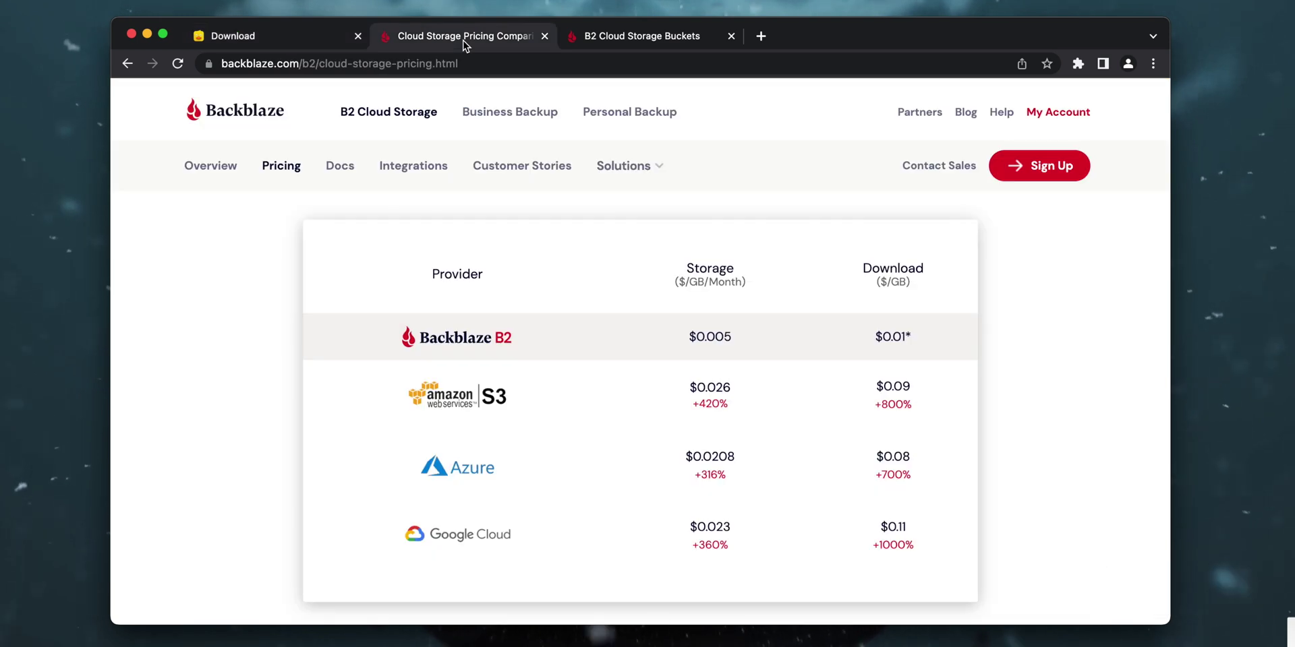
{"action": "scroll", "coordinate": [306, 397], "scroll_direction": "down", "scroll_amount": 2}
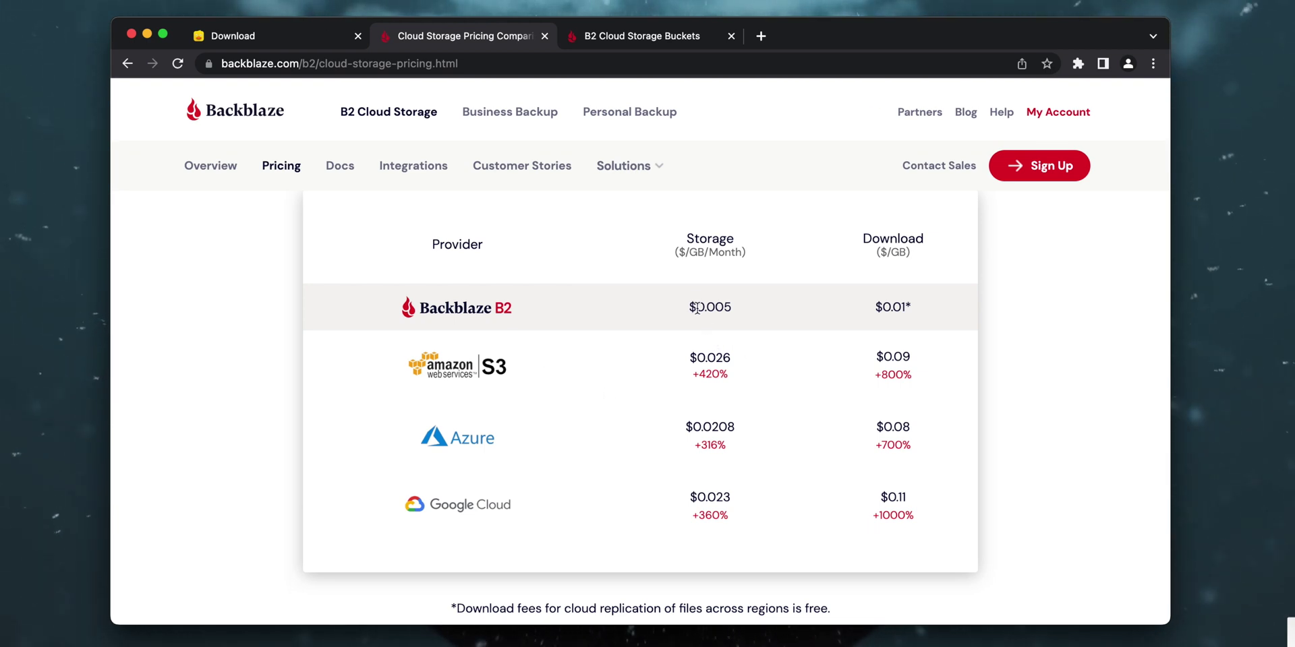
{"action": "left_click_drag", "start_coordinate": [695, 309], "coordinate": [767, 310]}
{"action": "left_click", "coordinate": [772, 445]}
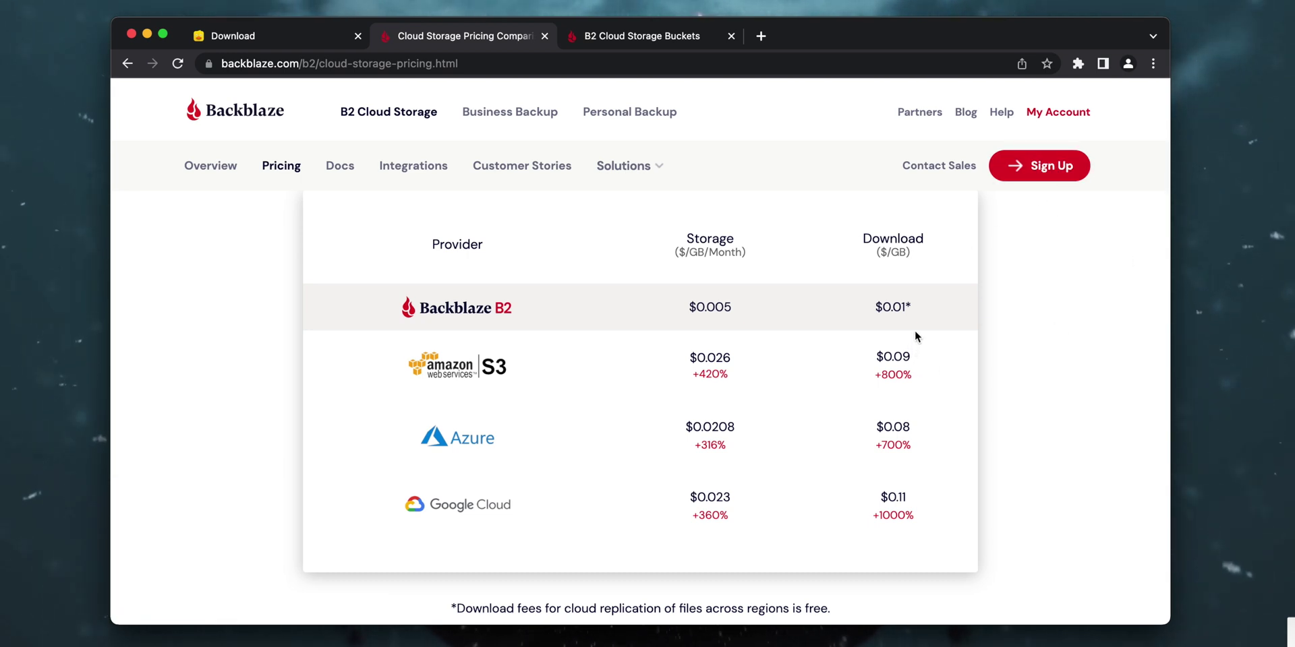
From the Buckets page, create bucket 'tmtv-demo' with files set to Public.
{"action": "left_click", "coordinate": [633, 36]}
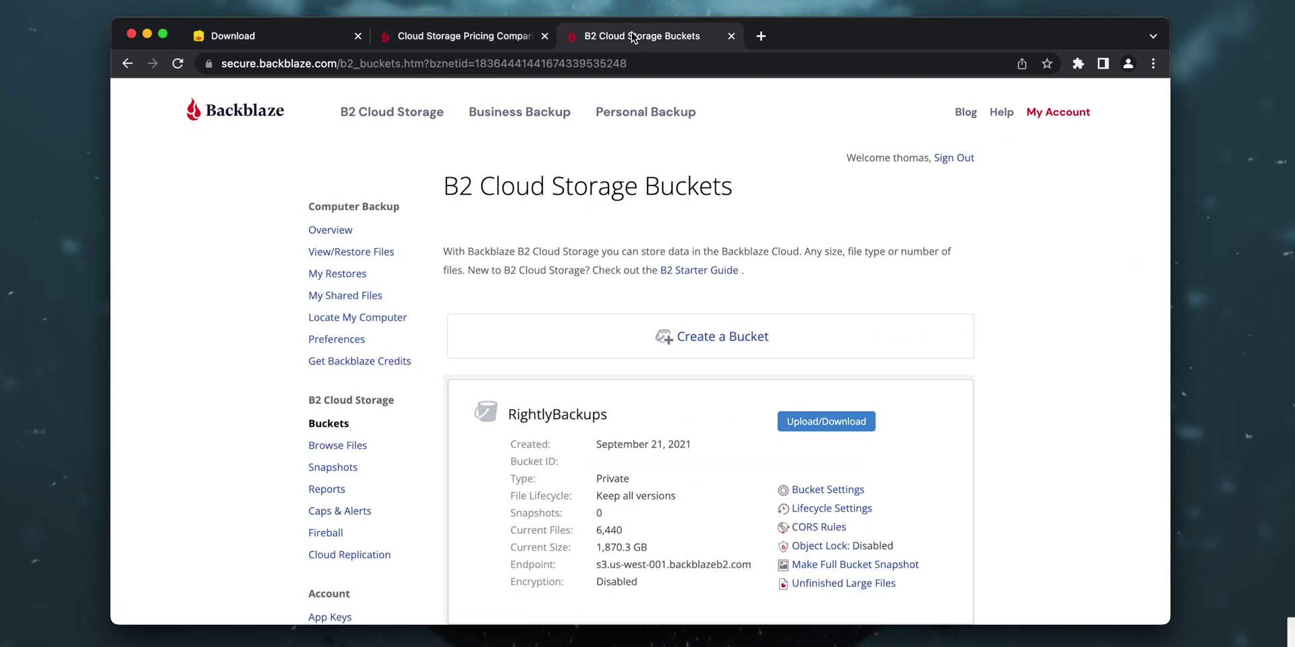
{"action": "left_click_drag", "start_coordinate": [451, 207], "coordinate": [791, 187]}
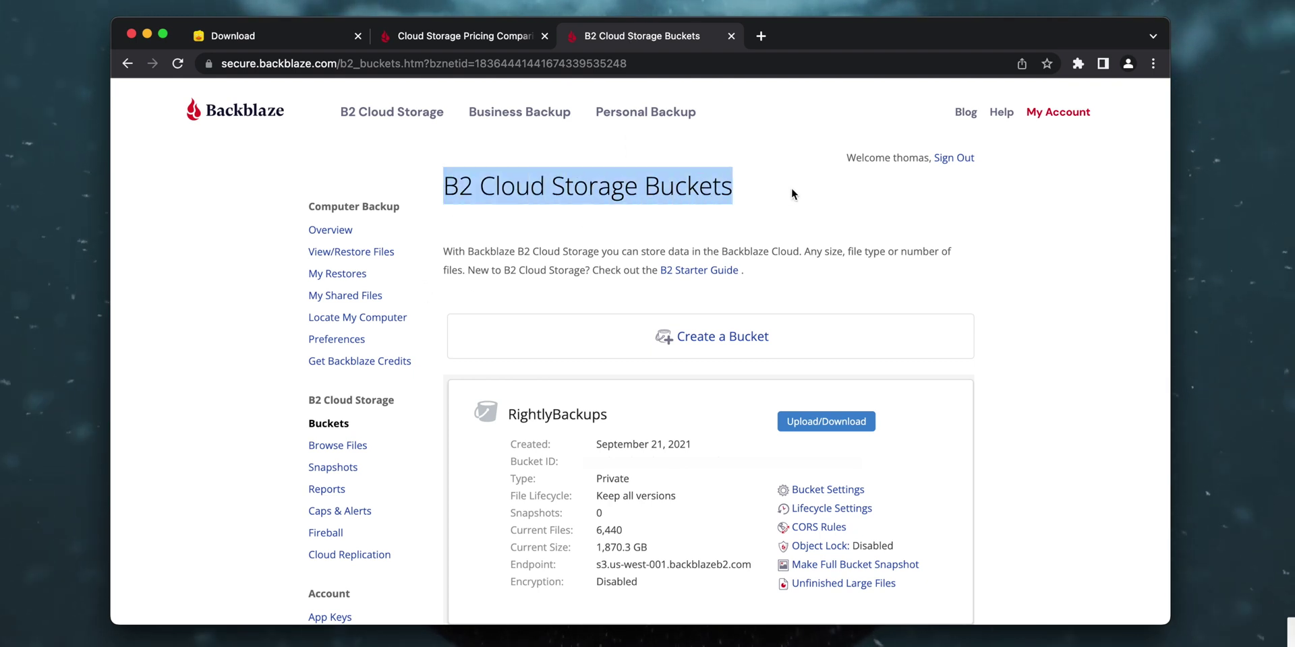
{"action": "left_click", "coordinate": [790, 188]}
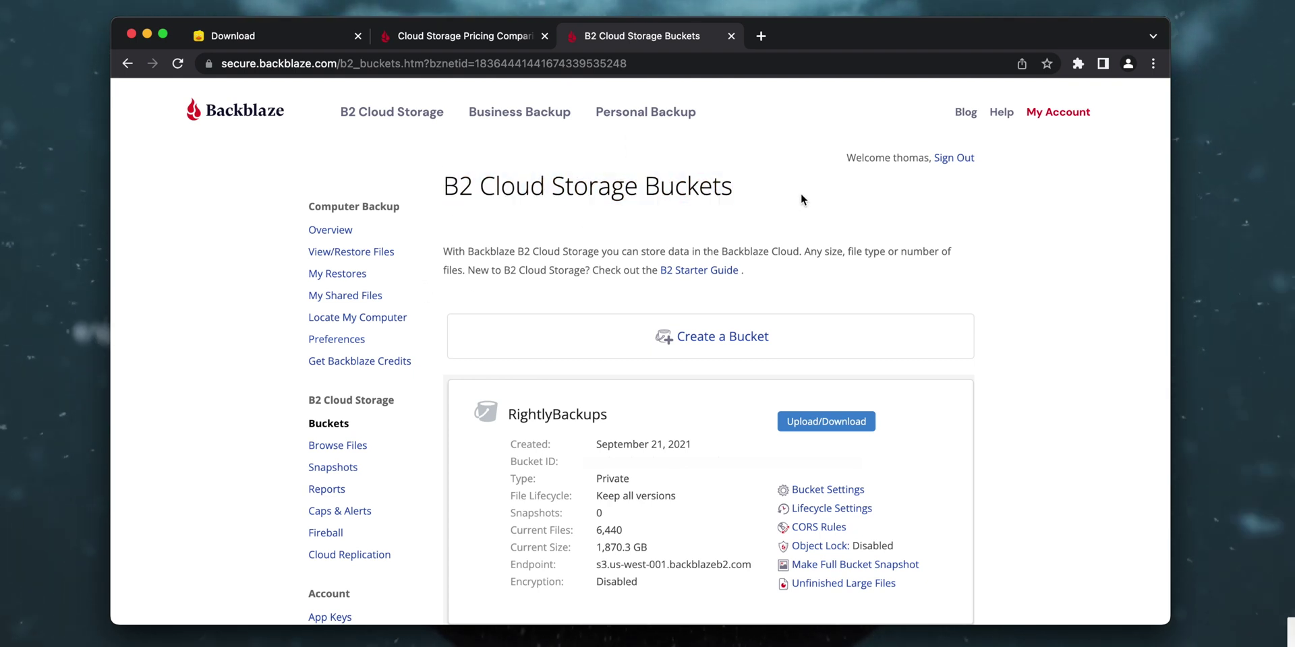
{"action": "left_click", "coordinate": [843, 337]}
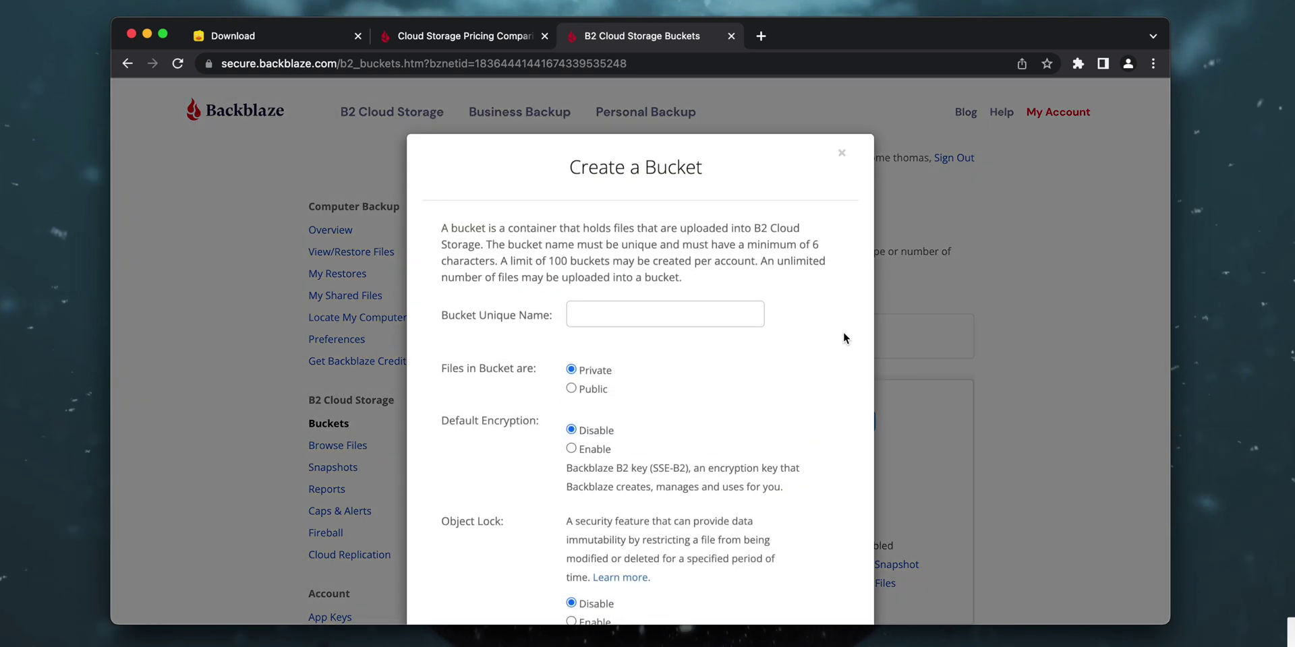
{"action": "left_click", "coordinate": [604, 322]}
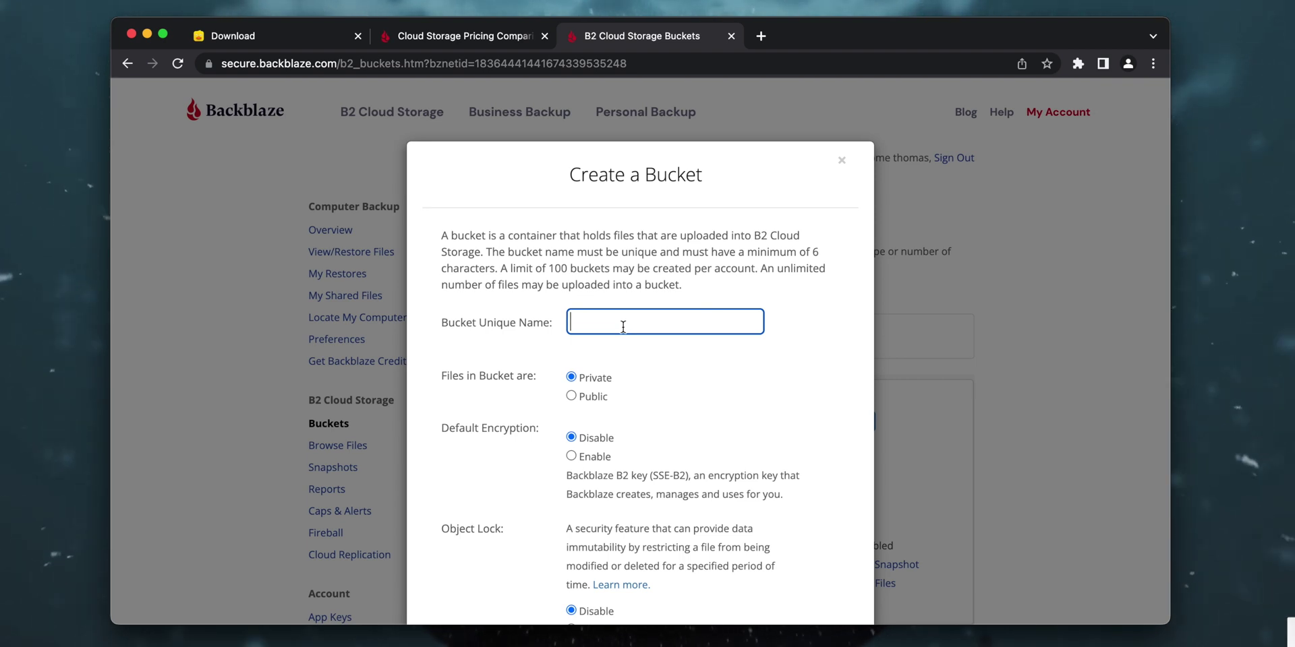
{"action": "type", "text": "tmtv"}
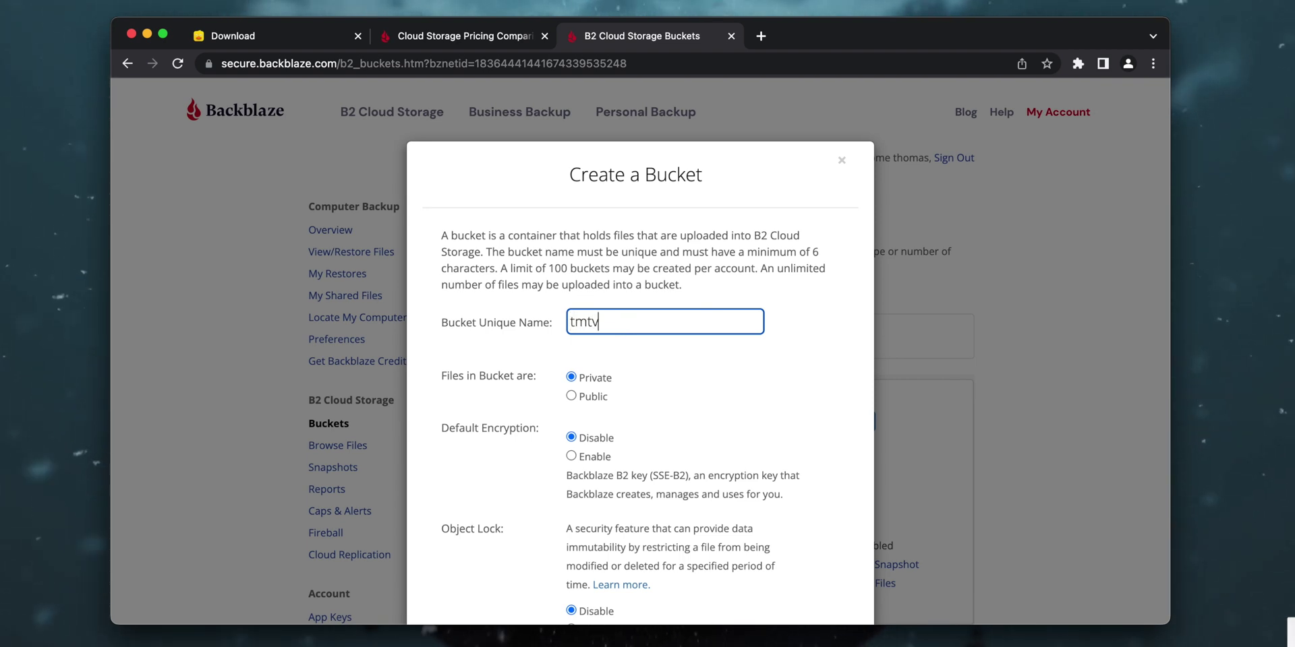
{"action": "type", "text": "-demo"}
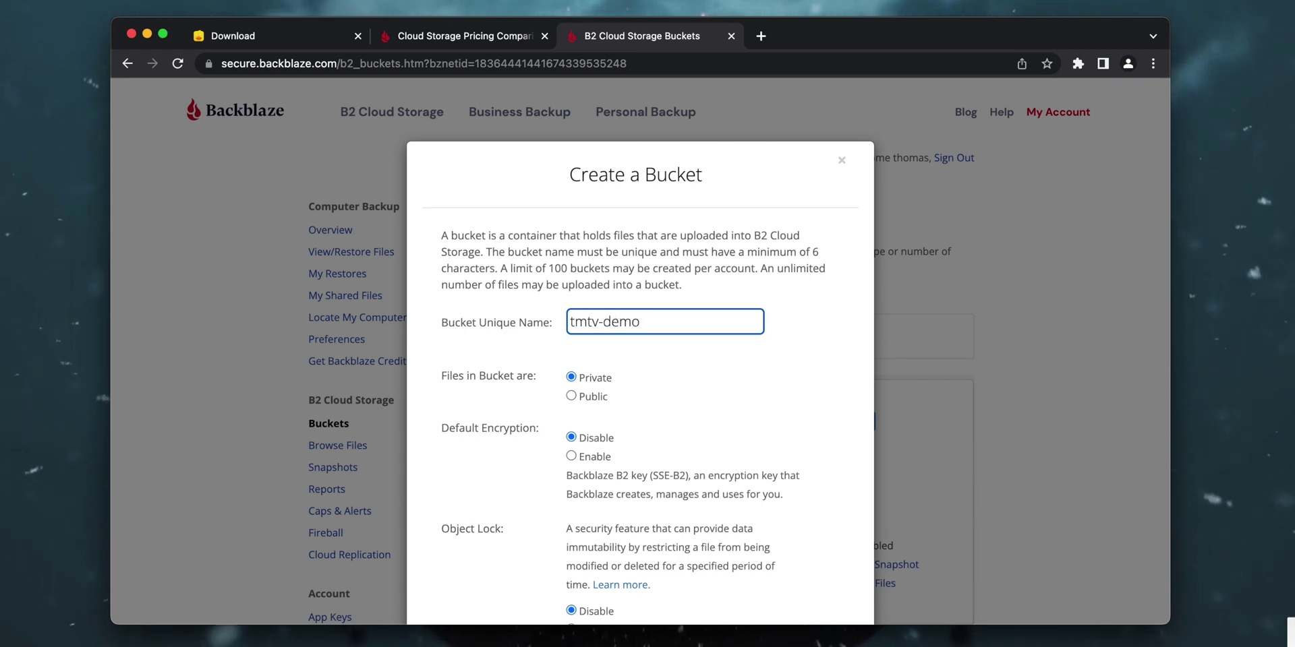
{"action": "left_click", "coordinate": [596, 396]}
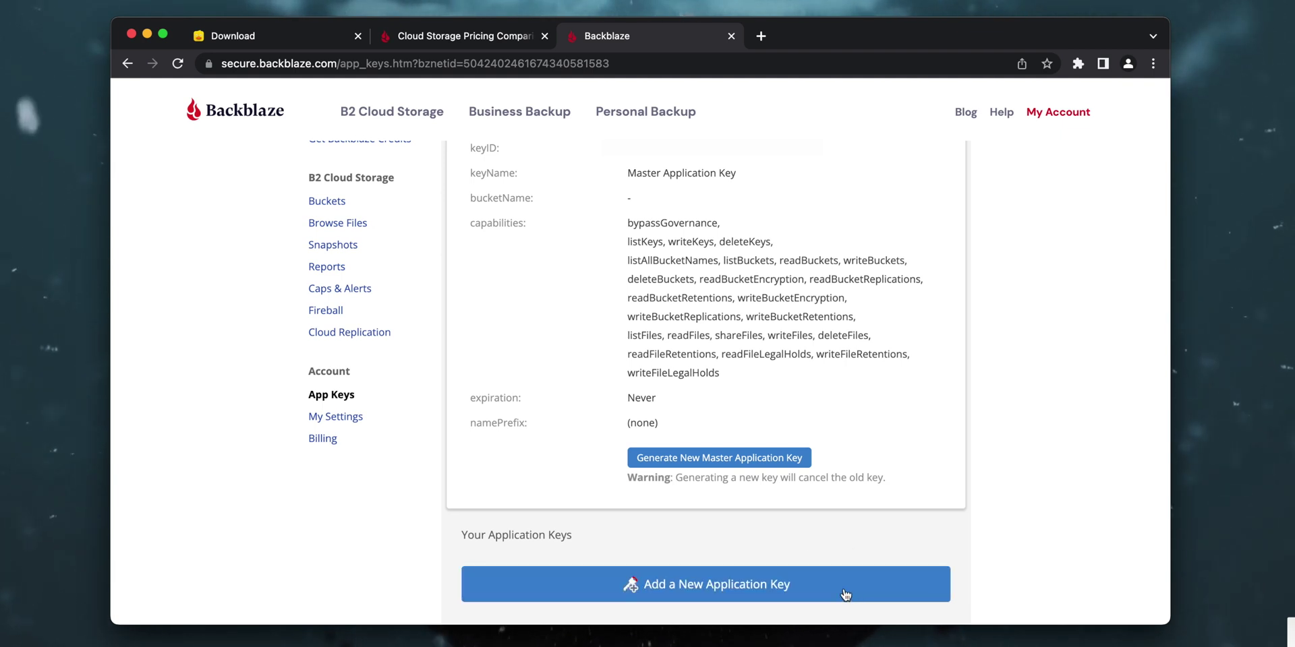
Create application key 'Cyberduck' with bucket access limited to tmtv-demo.
{"action": "left_click", "coordinate": [843, 590]}
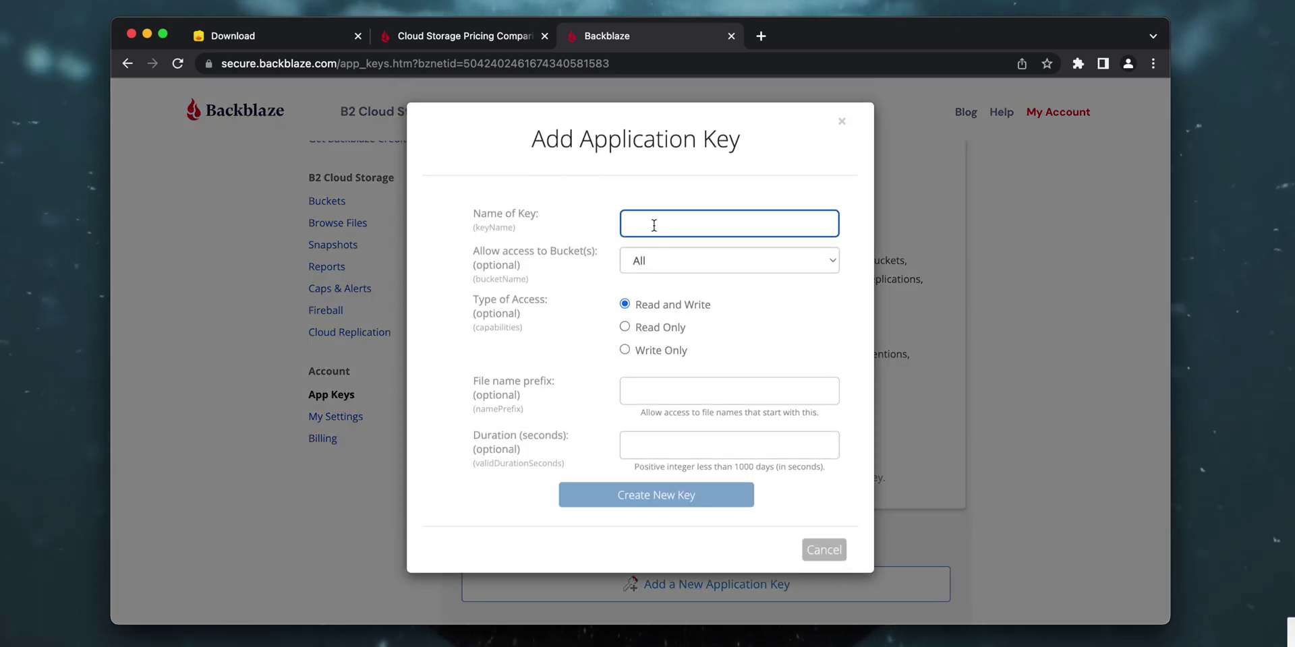
{"action": "type", "text": "Cyberduck"}
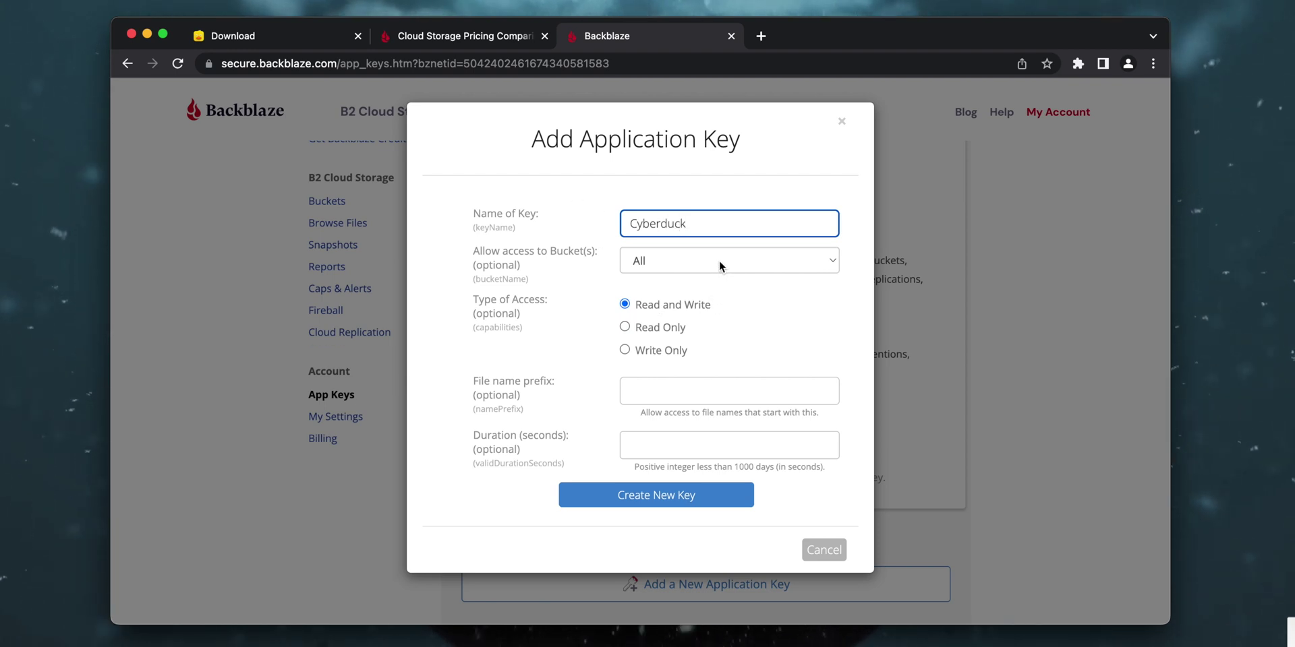
{"action": "left_click", "coordinate": [719, 260]}
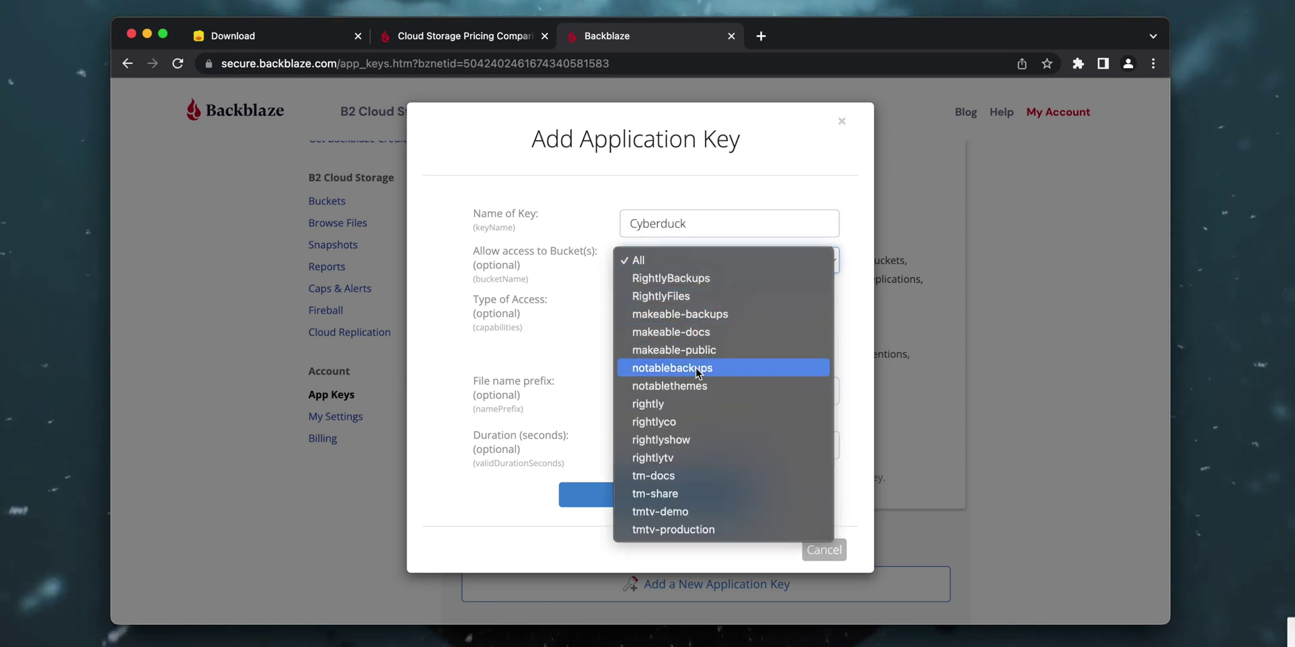
{"action": "left_click", "coordinate": [702, 512]}
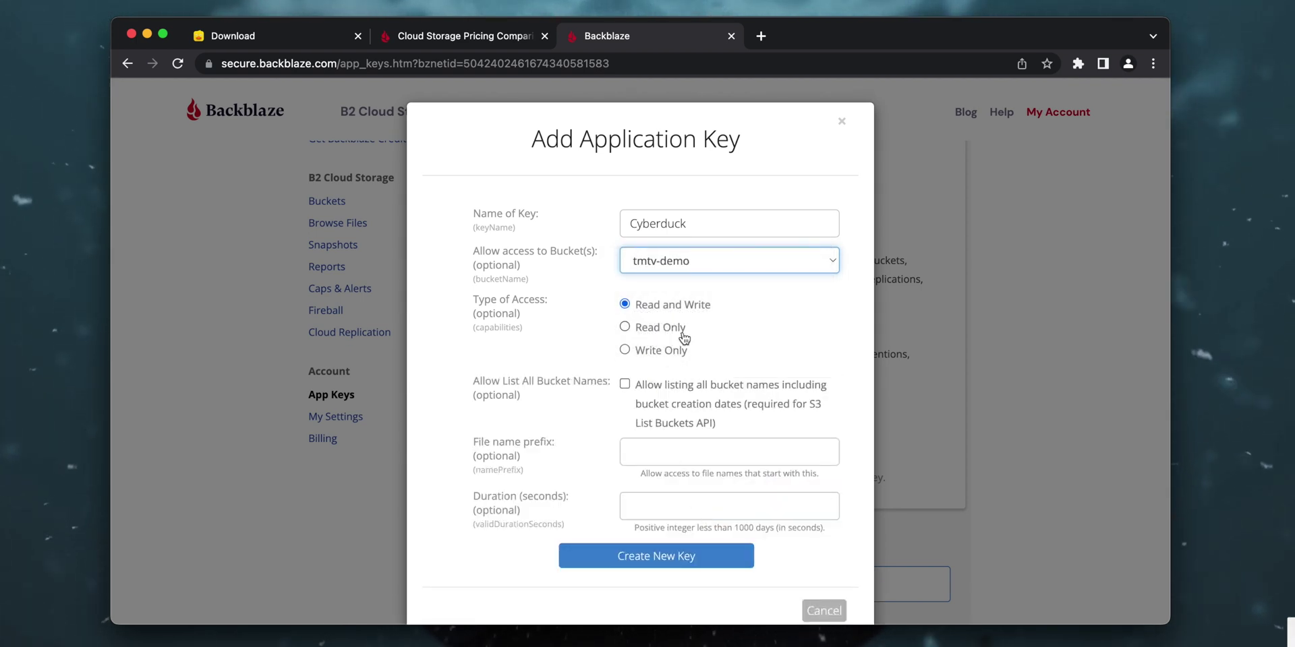
{"action": "left_click", "coordinate": [707, 558]}
{"action": "scroll", "coordinate": [815, 424], "scroll_direction": "down", "scroll_amount": 3}
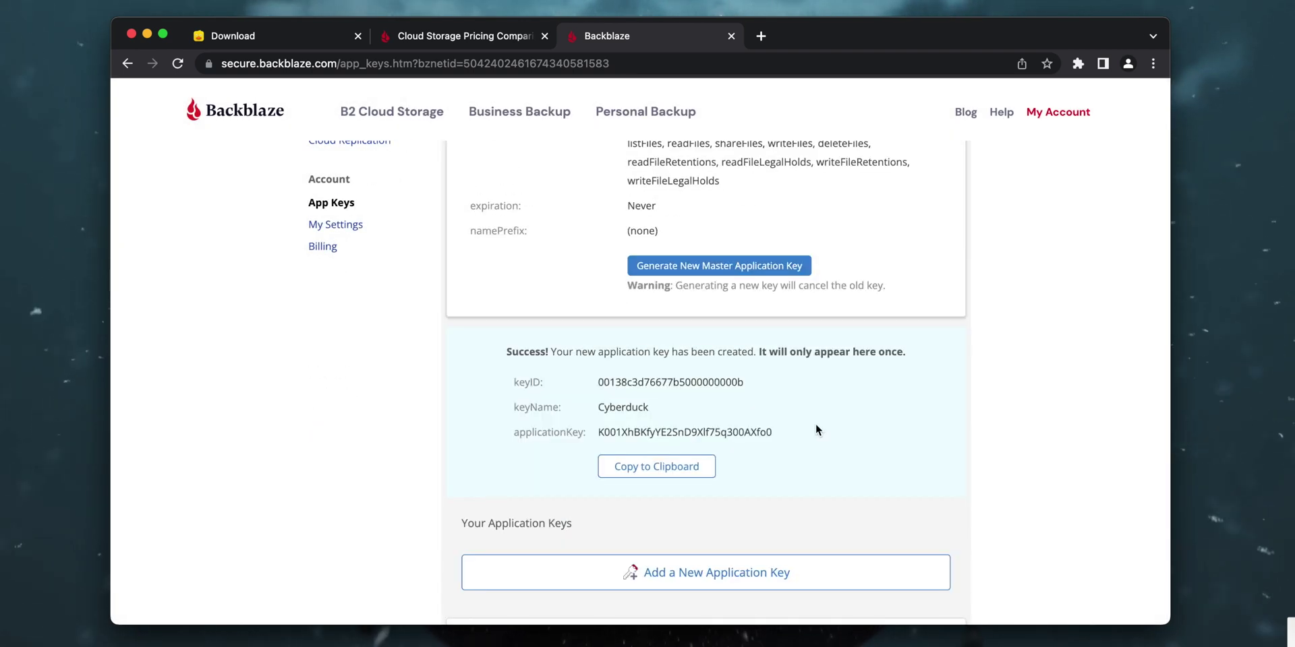
Copy the new Cyberduck key's keyID and applicationKey values, then switch to Cyberduck.
{"action": "double_click", "coordinate": [613, 382]}
{"action": "double_click", "coordinate": [610, 407]}
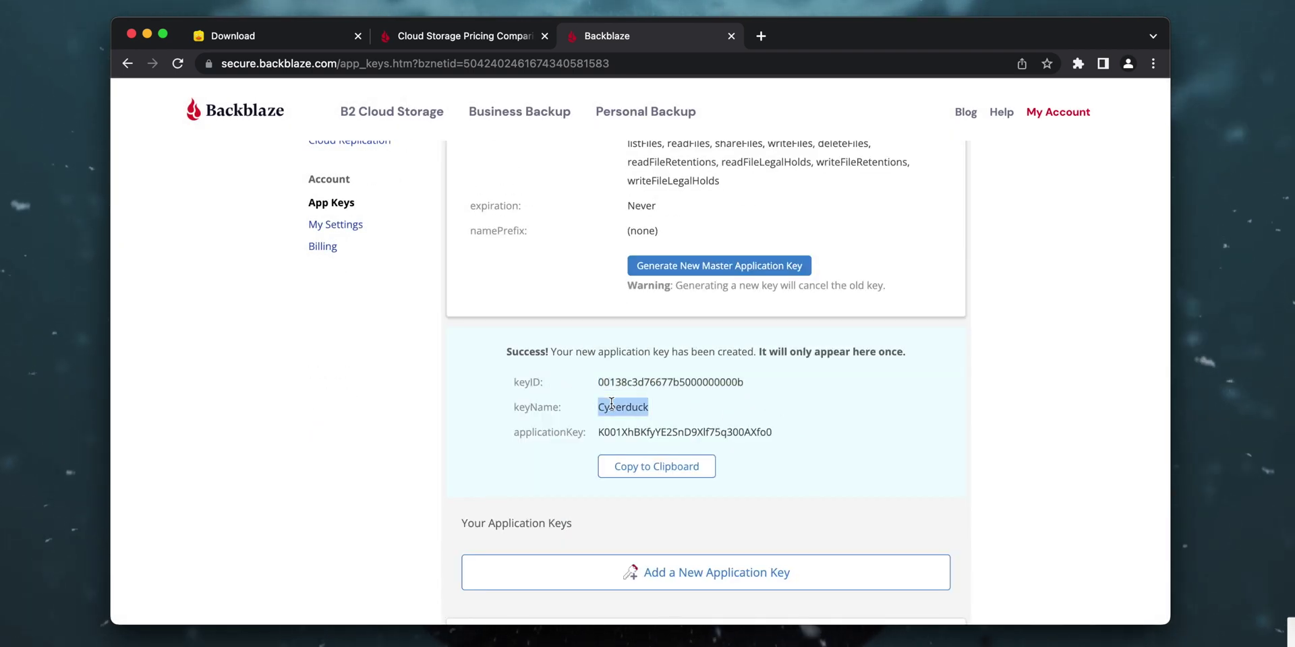
{"action": "double_click", "coordinate": [609, 433]}
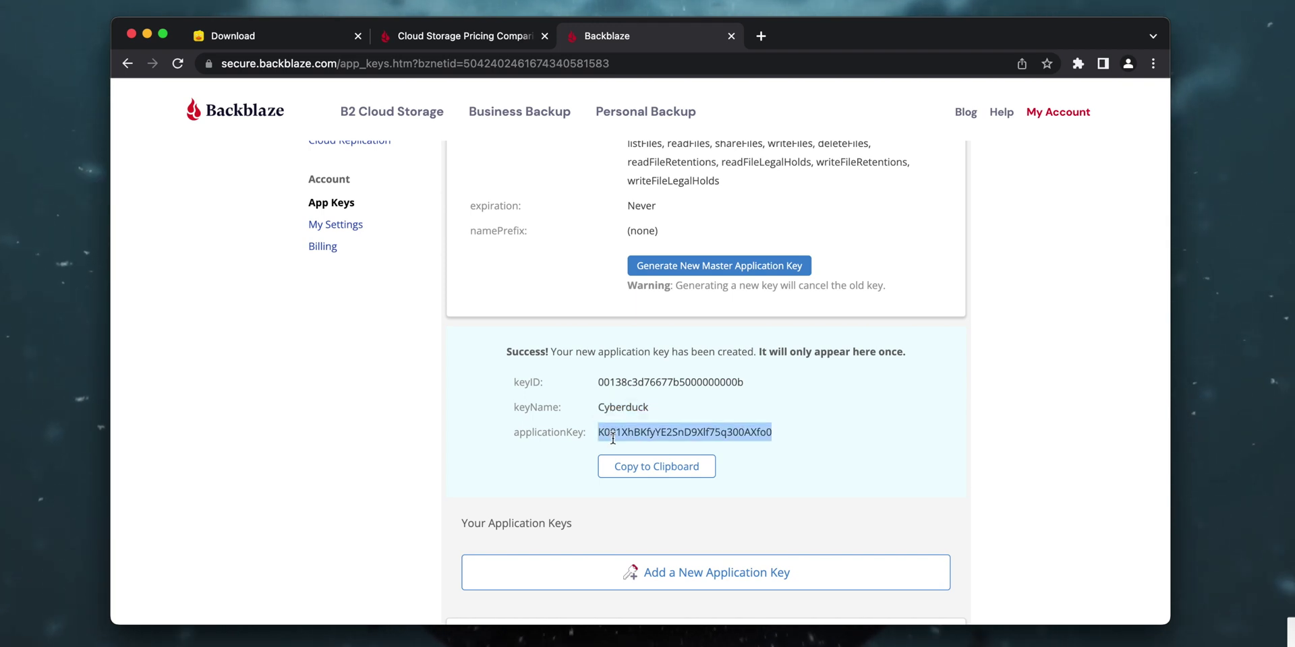
{"action": "left_click", "coordinate": [793, 441]}
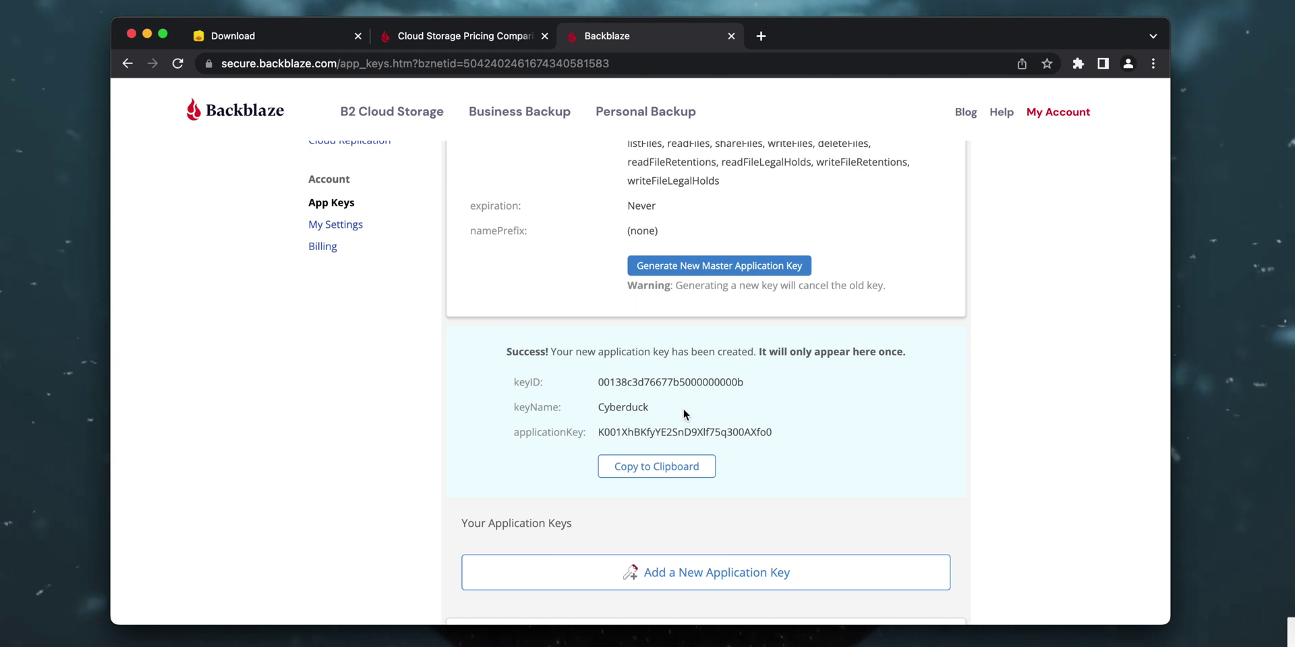
{"action": "double_click", "coordinate": [645, 432]}
{"action": "left_click", "coordinate": [808, 427]}
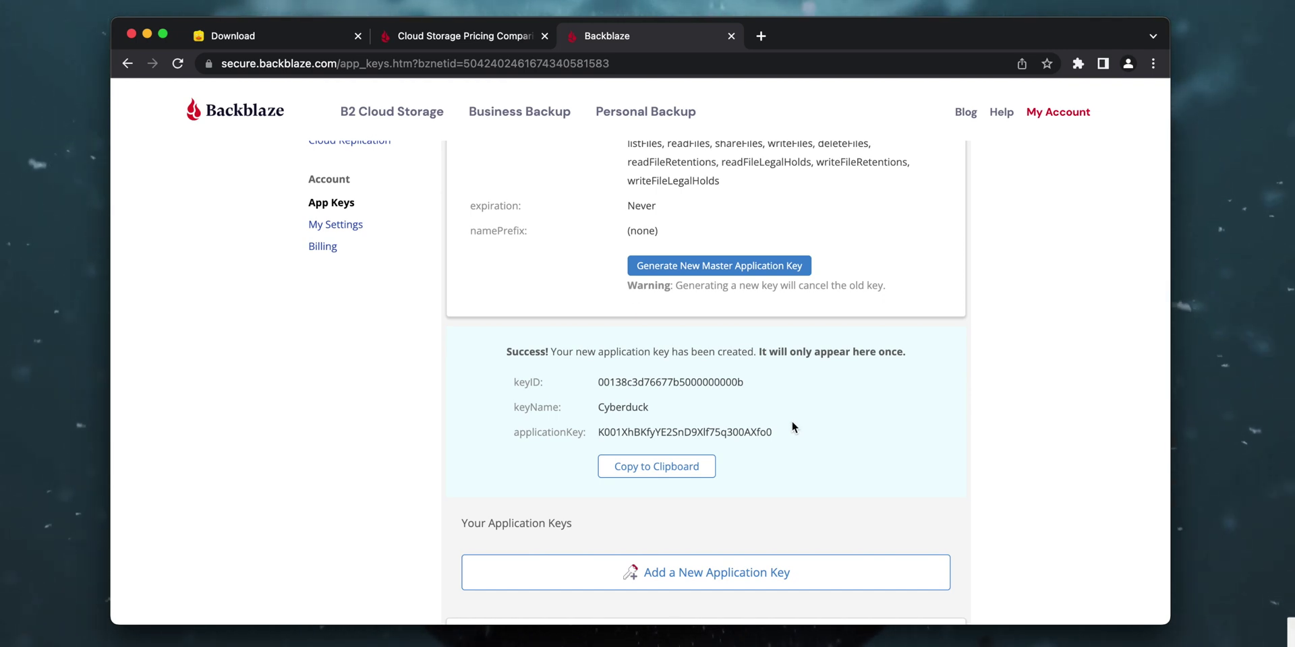
{"action": "double_click", "coordinate": [678, 383]}
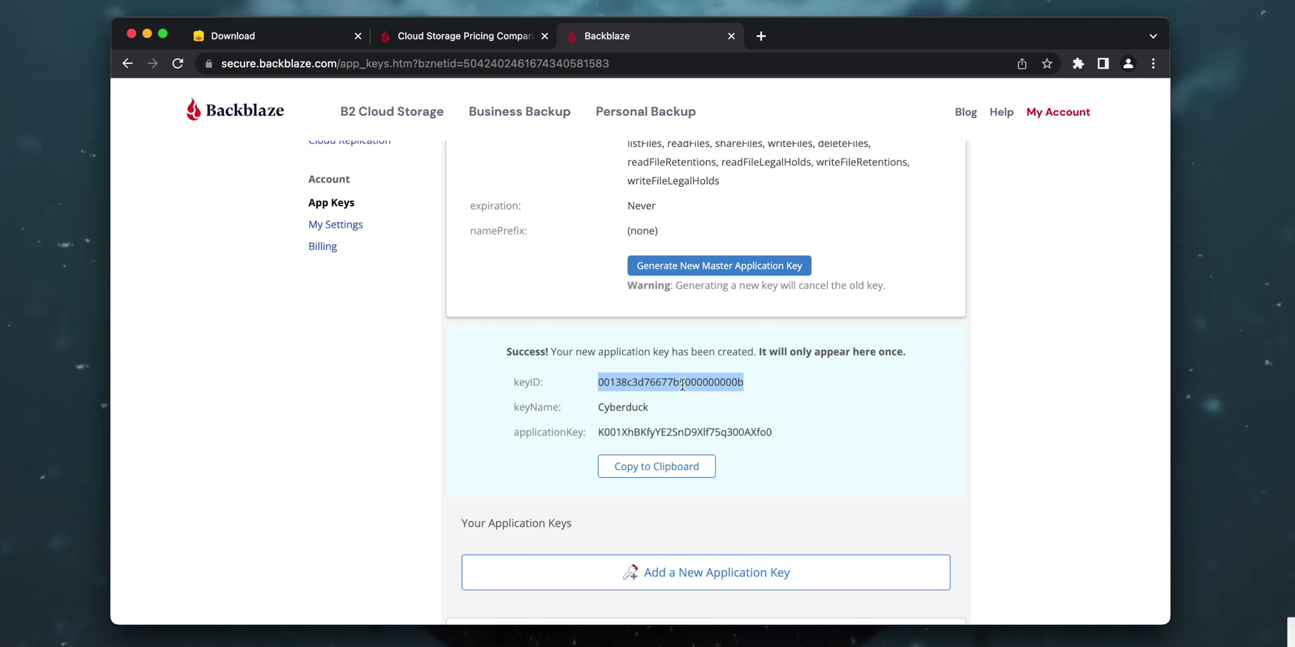
{"action": "key", "text": "super+Tab"}
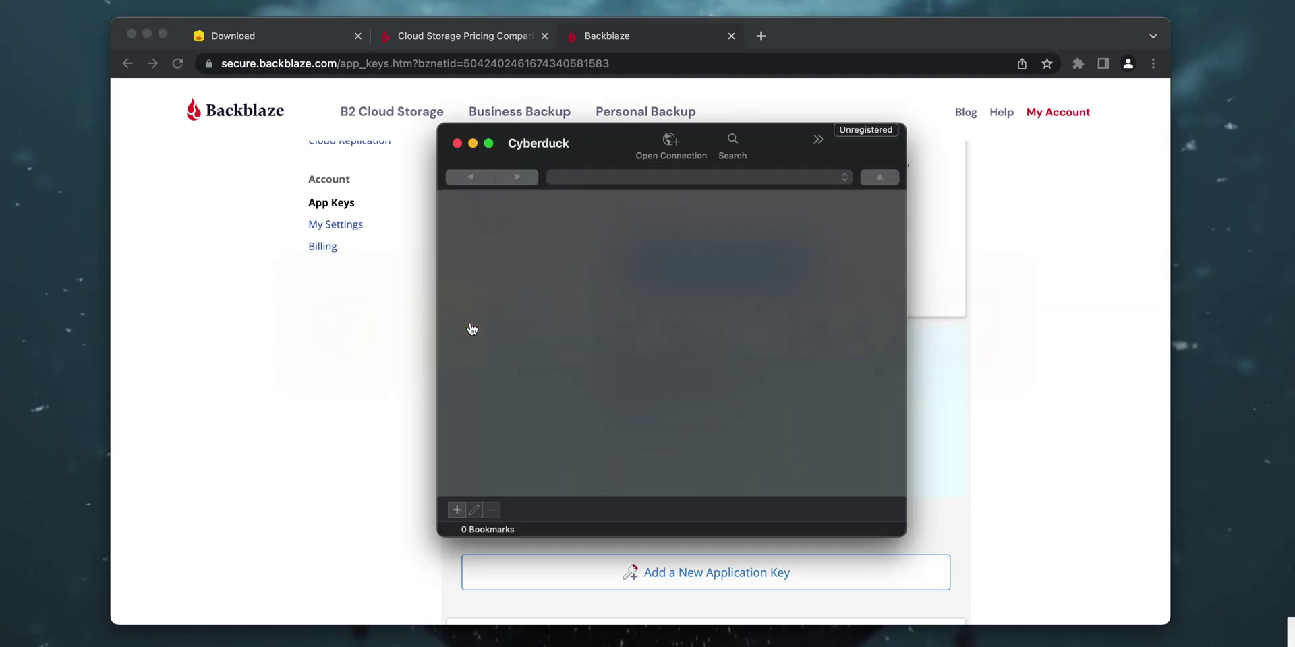
Start a new Backblaze B2 Cloud Storage connection and paste the key ID as account ID.
{"action": "left_click", "coordinate": [677, 143]}
{"action": "left_click", "coordinate": [669, 249]}
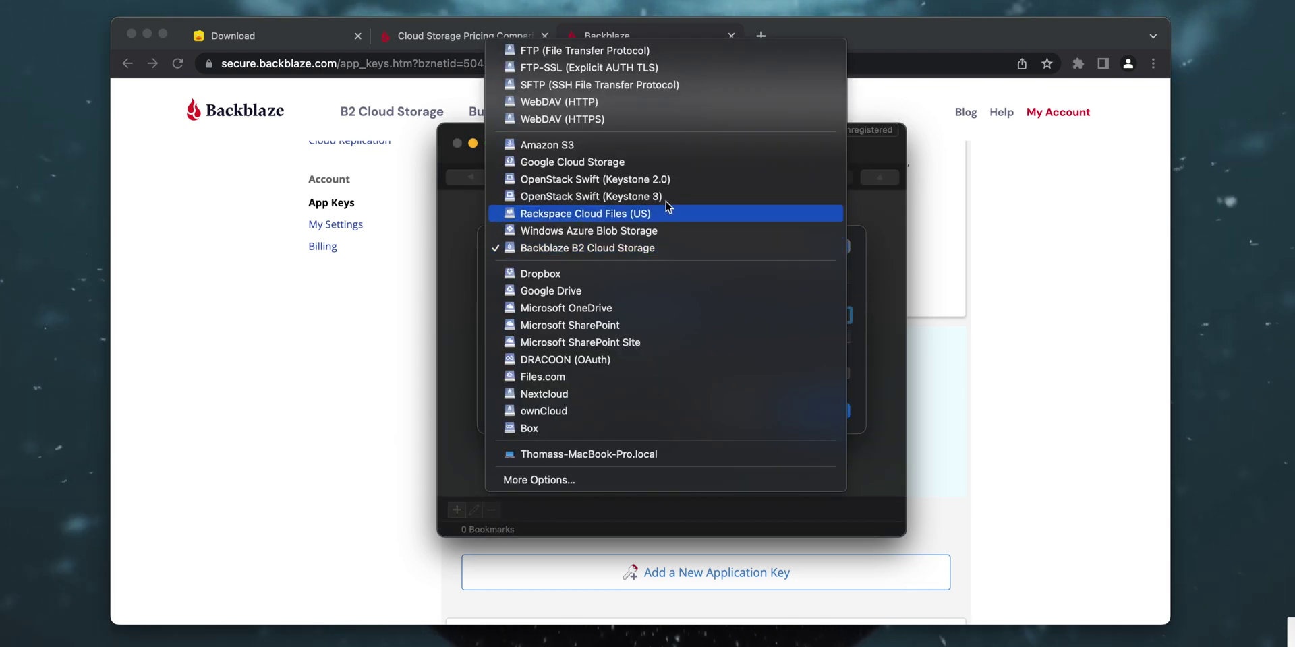
{"action": "left_click", "coordinate": [590, 249]}
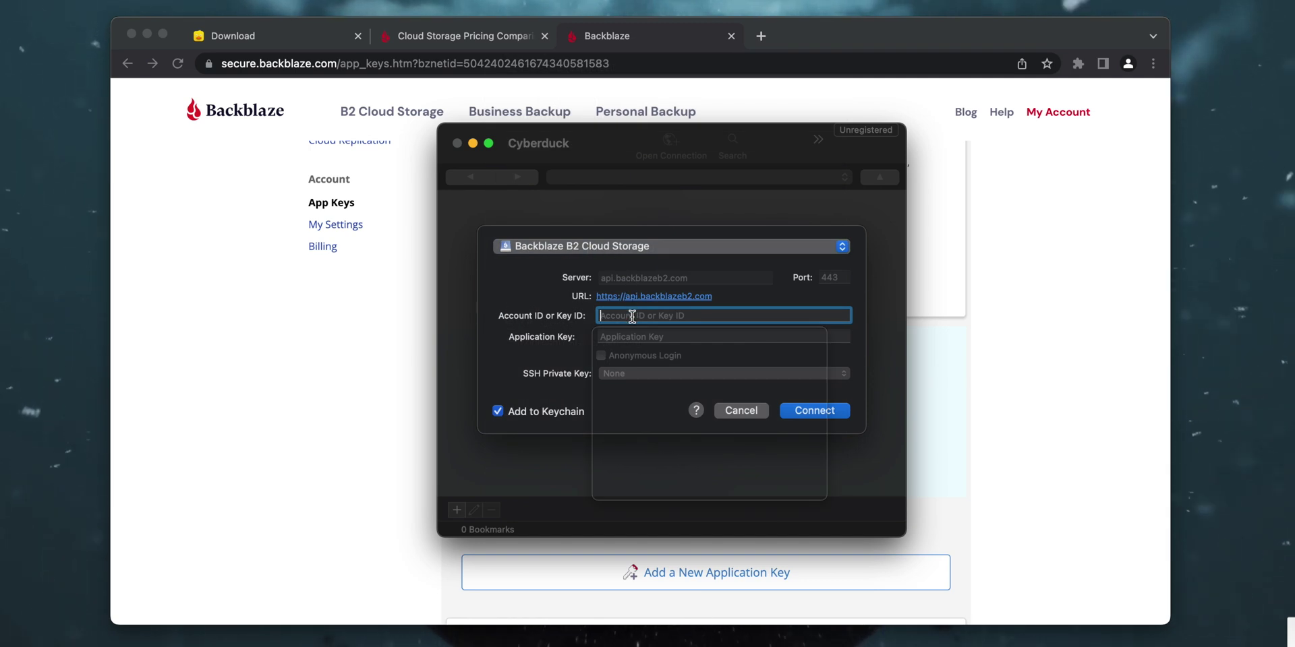
{"action": "key", "text": "super+v"}
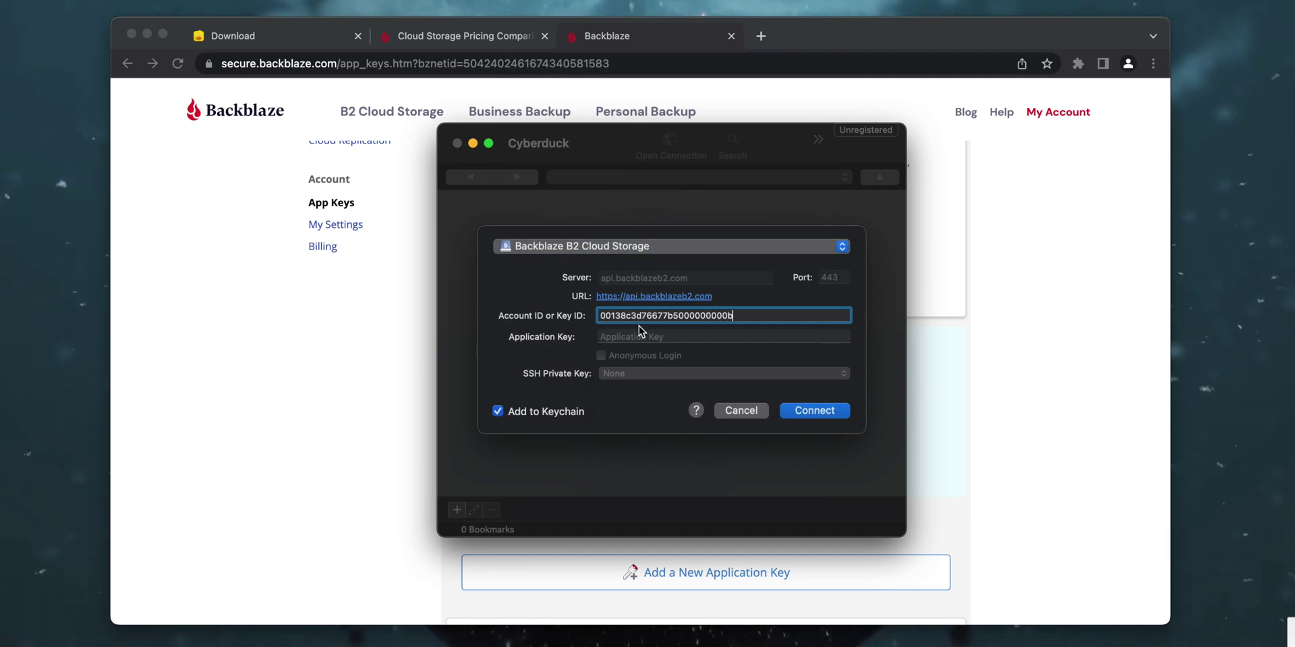
Copy the applicationKey from Backblaze, paste it into Application Key, and connect.
{"action": "left_click", "coordinate": [1033, 400]}
{"action": "double_click", "coordinate": [637, 430]}
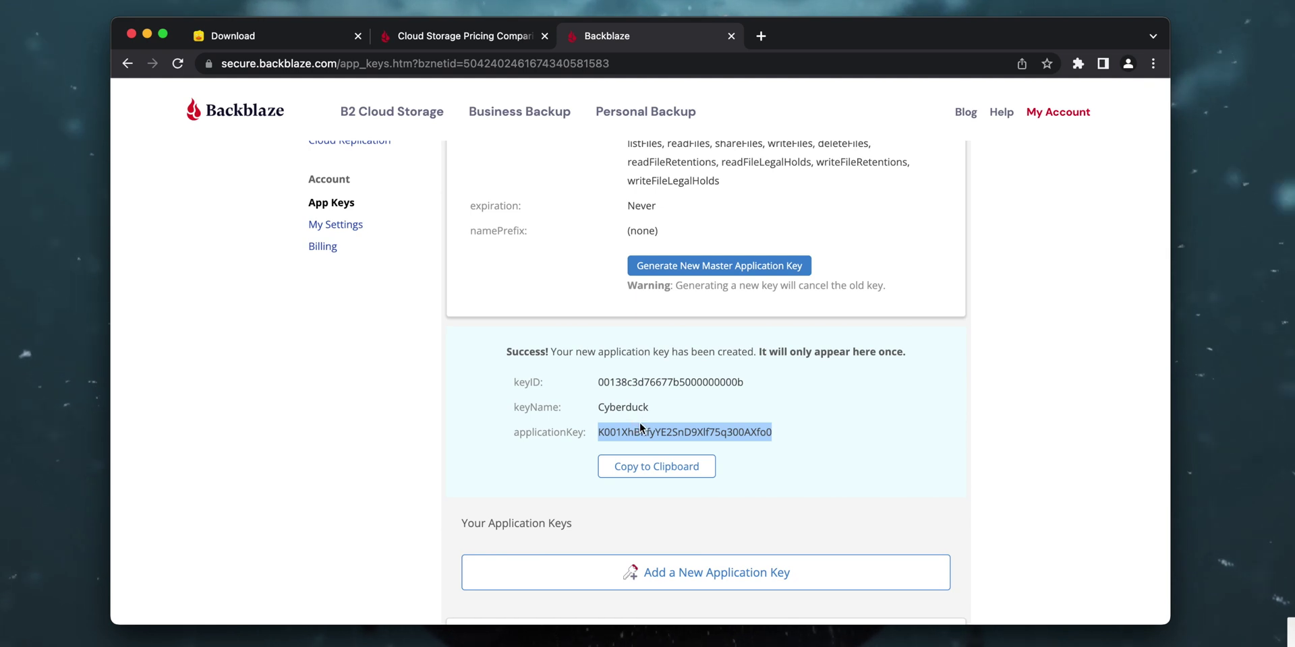
{"action": "key", "text": "super+Tab"}
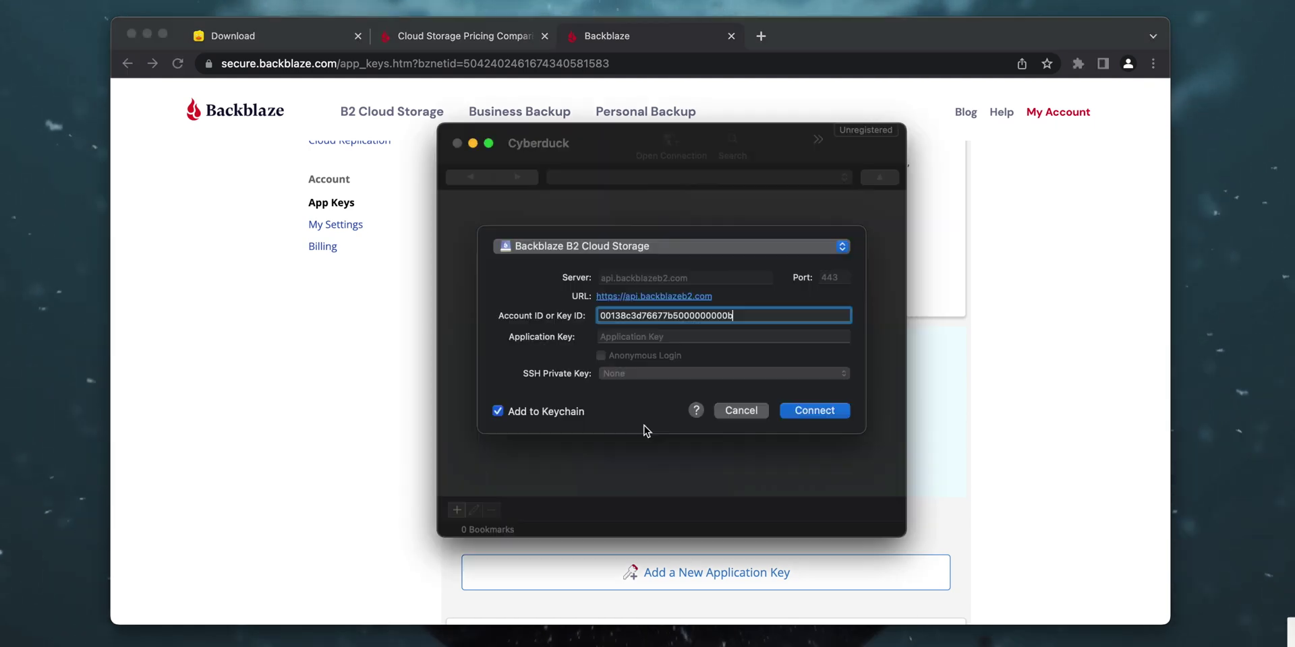
{"action": "left_click", "coordinate": [627, 340]}
{"action": "key", "text": "super+v"}
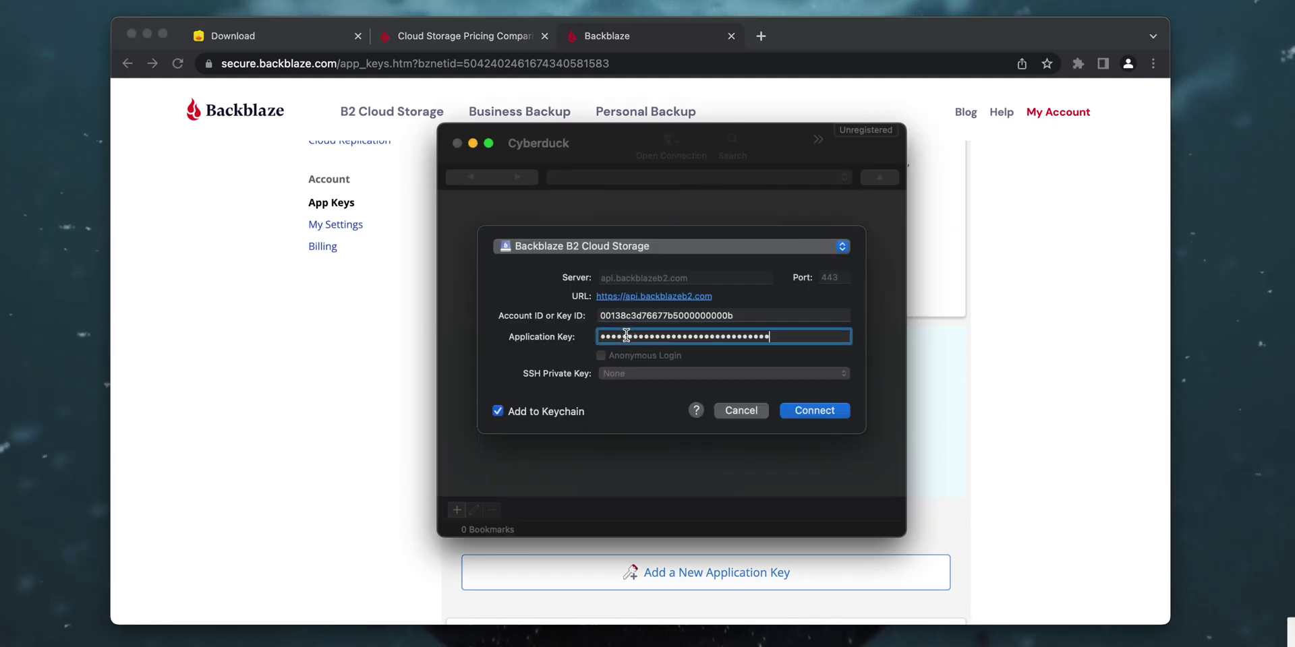
{"action": "left_click", "coordinate": [818, 410]}
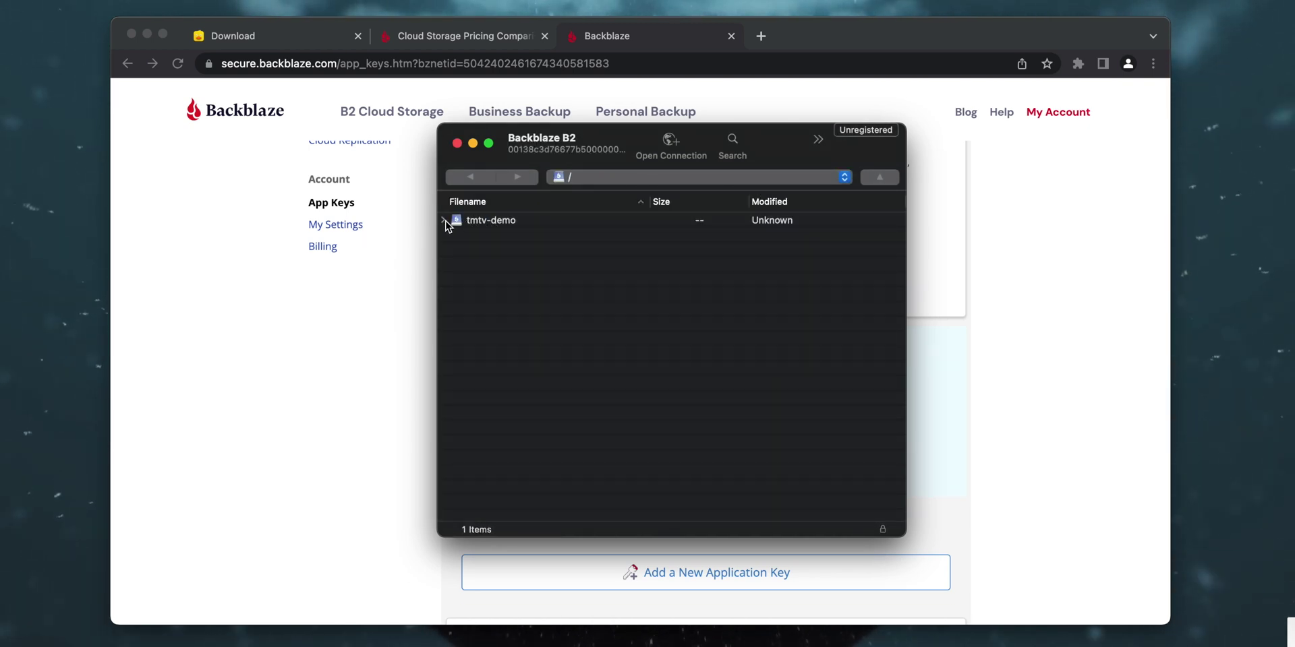
Upload Cyberduck-8.5.4.39083.zip into the tmtv-demo bucket and close the finished Transfers window.
{"action": "double_click", "coordinate": [492, 223]}
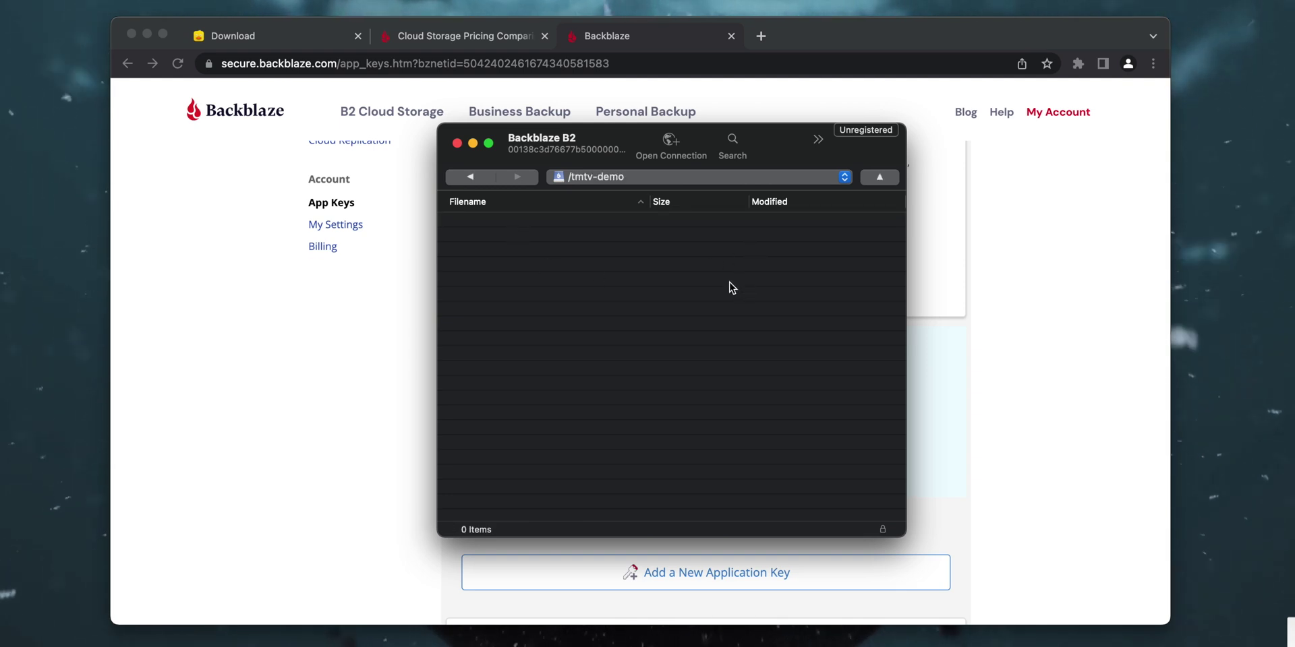
{"action": "left_click_drag", "start_coordinate": [1288, 630], "coordinate": [578, 341]}
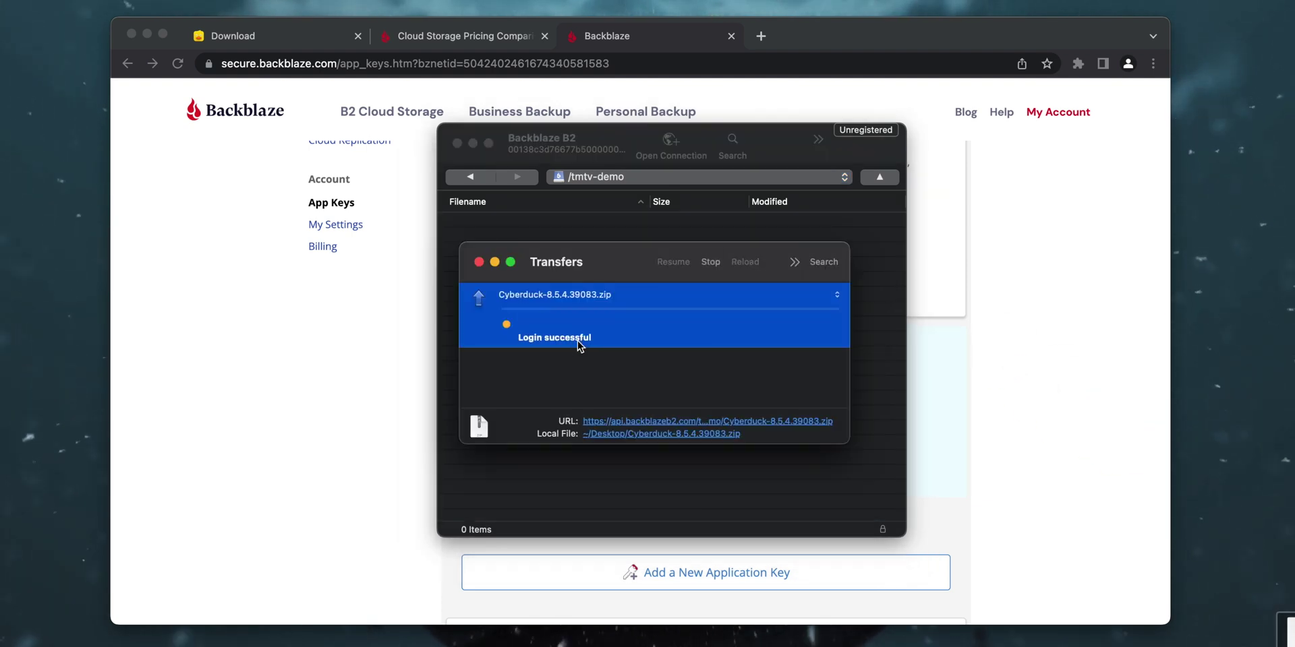
{"action": "left_click_drag", "start_coordinate": [622, 267], "coordinate": [804, 276]}
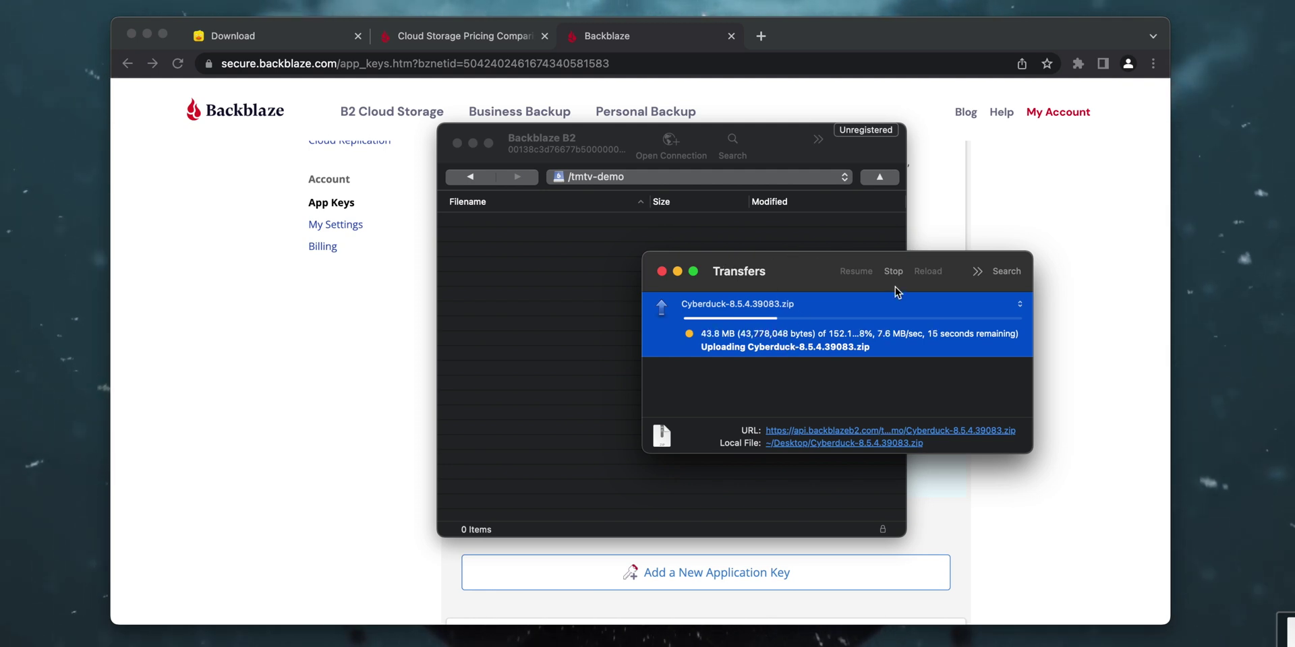
{"action": "left_click_drag", "start_coordinate": [811, 261], "coordinate": [840, 261]}
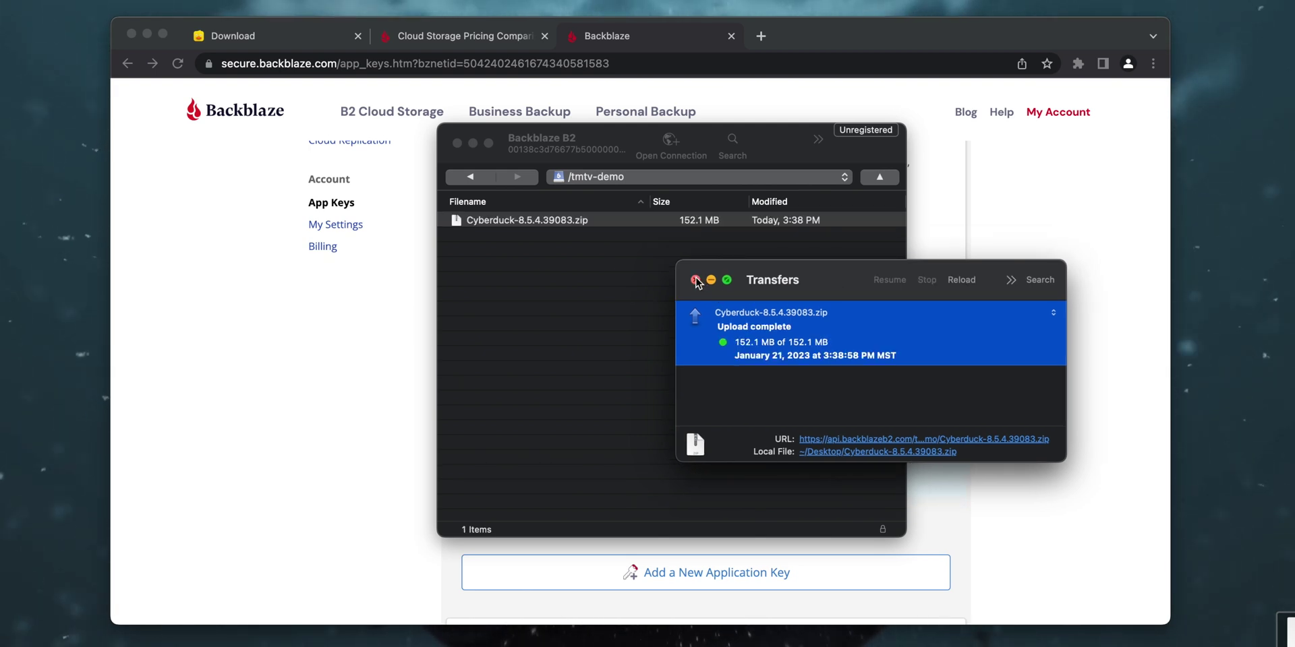
{"action": "left_click", "coordinate": [695, 280]}
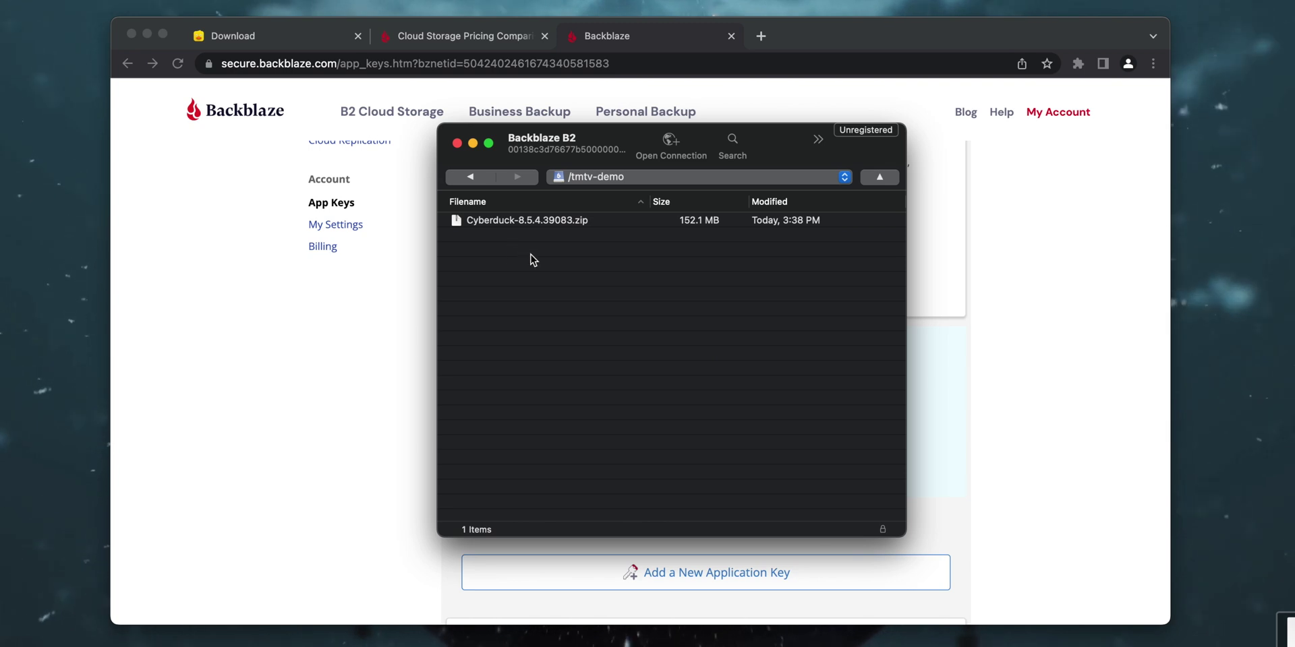
Copy the uploaded zip's HTTPS URL.
{"action": "right_click", "coordinate": [543, 222]}
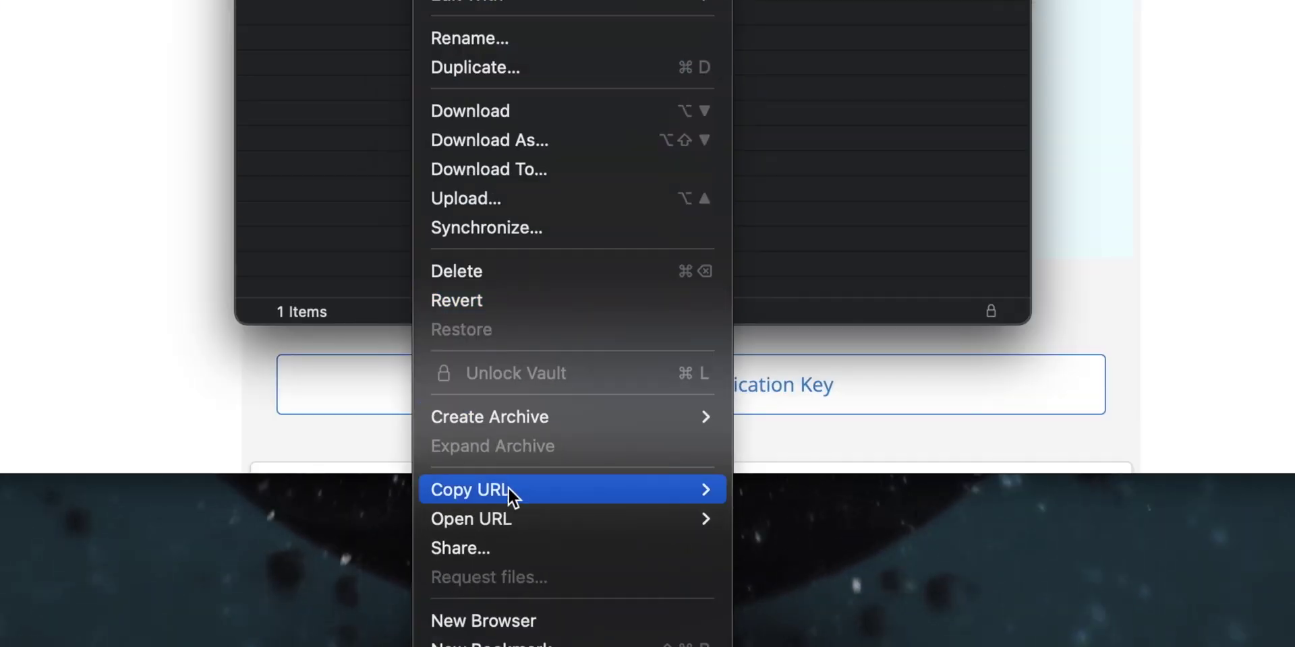
{"action": "mouse_move", "coordinate": [598, 633]}
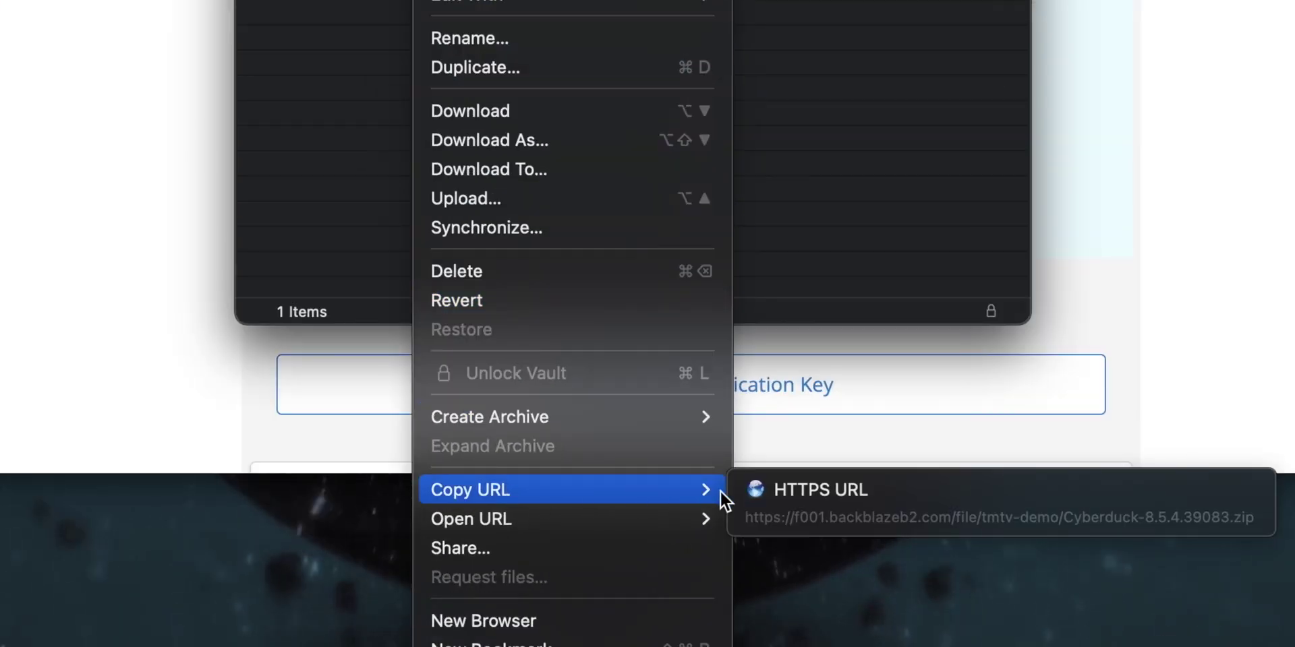
{"action": "left_click", "coordinate": [948, 487]}
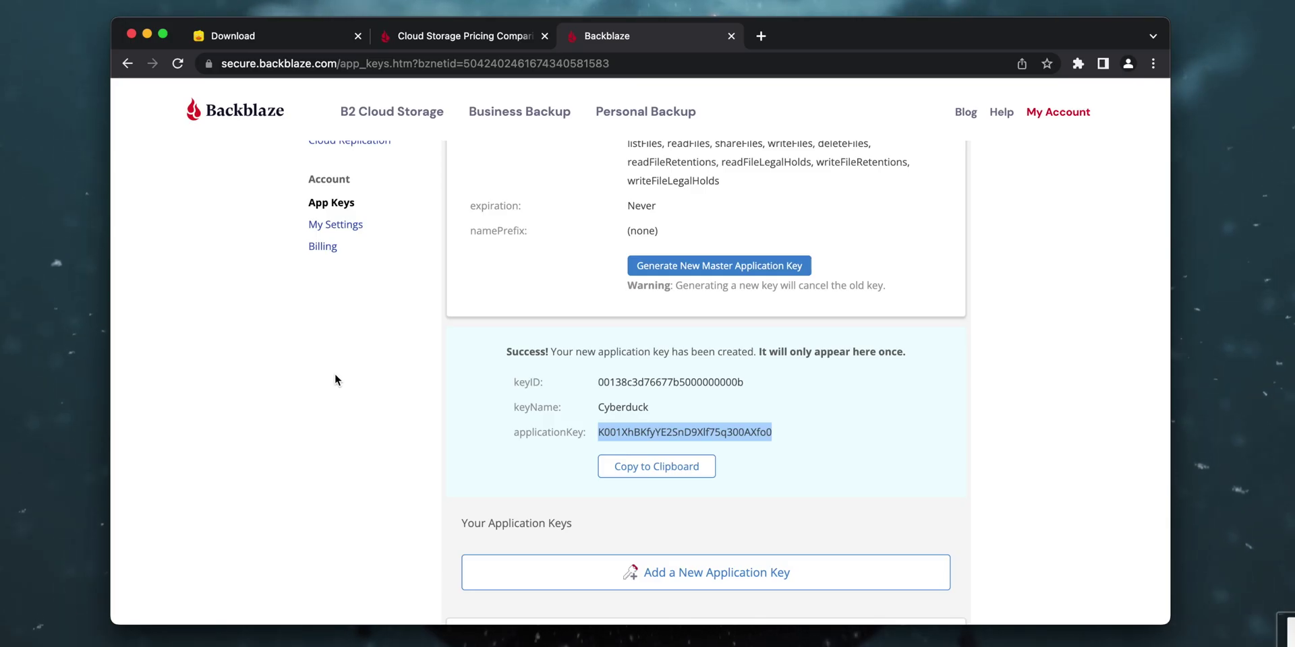
Paste the zip's HTTPS URL into a new Incognito window and load it to download.
{"action": "key", "text": "super+shift+n"}
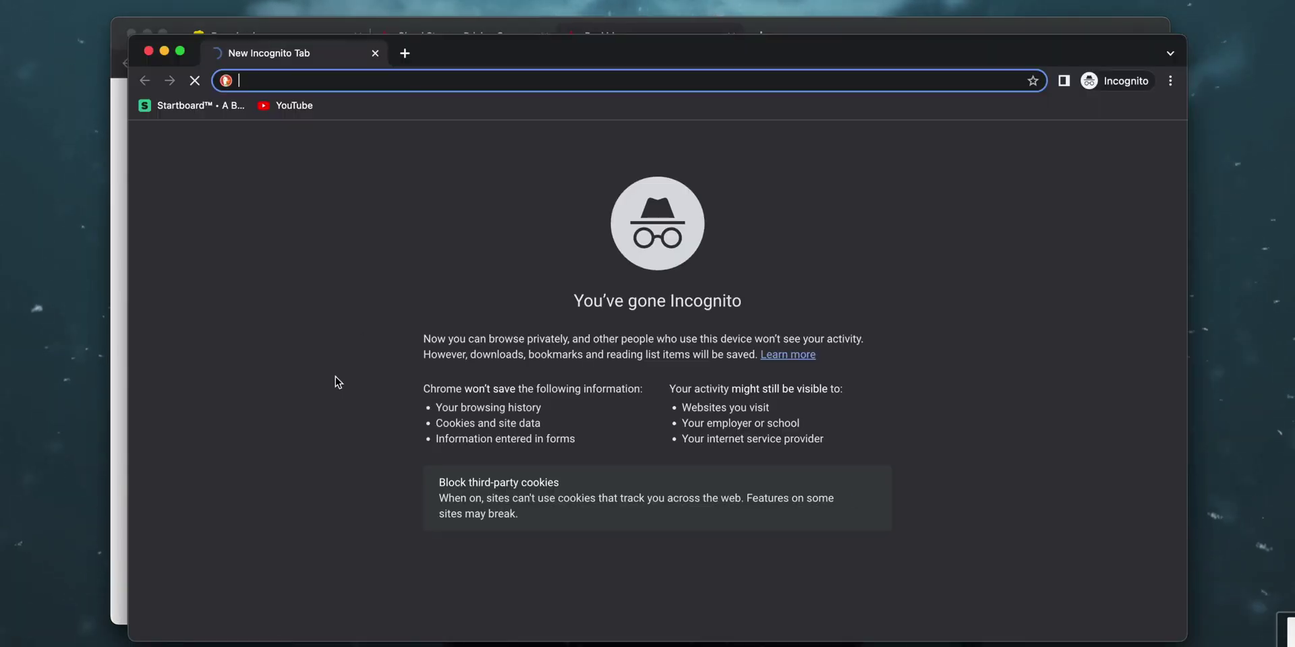
{"action": "left_click_drag", "start_coordinate": [561, 66], "coordinate": [580, 68]}
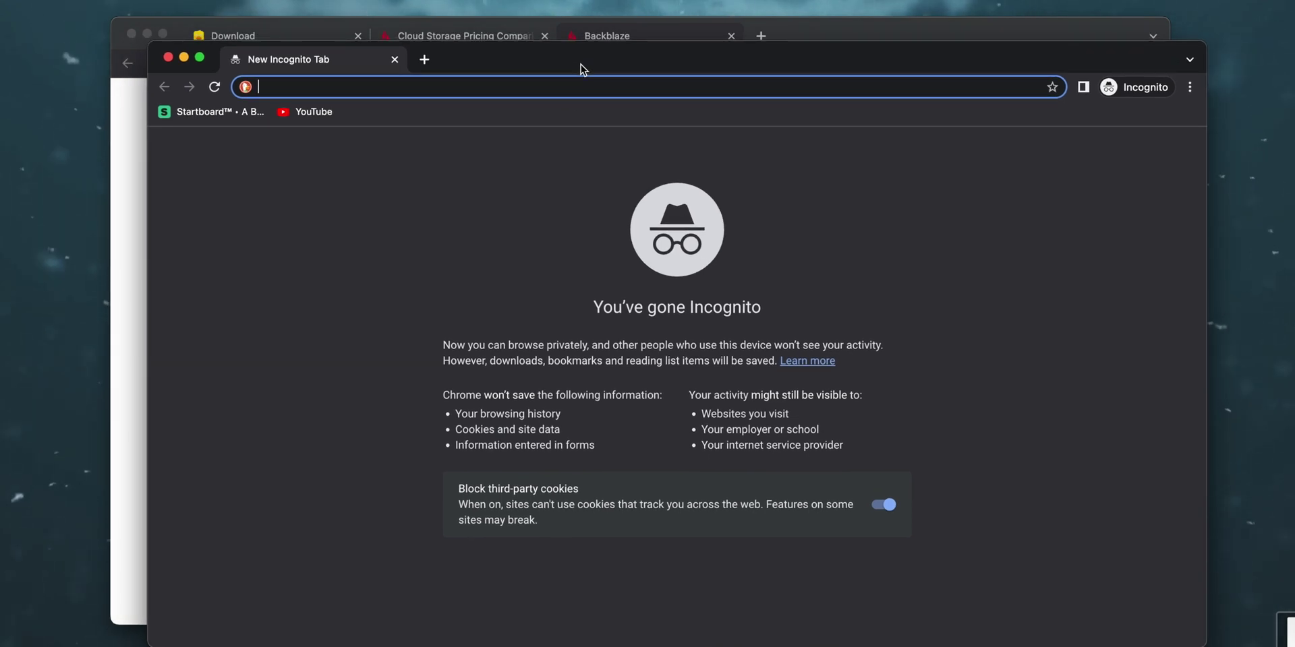
{"action": "type", "text": "https://f001.backblazeb2.com/file/tmtv-demo/Cyberduck-8.5.4.39083.zip"}
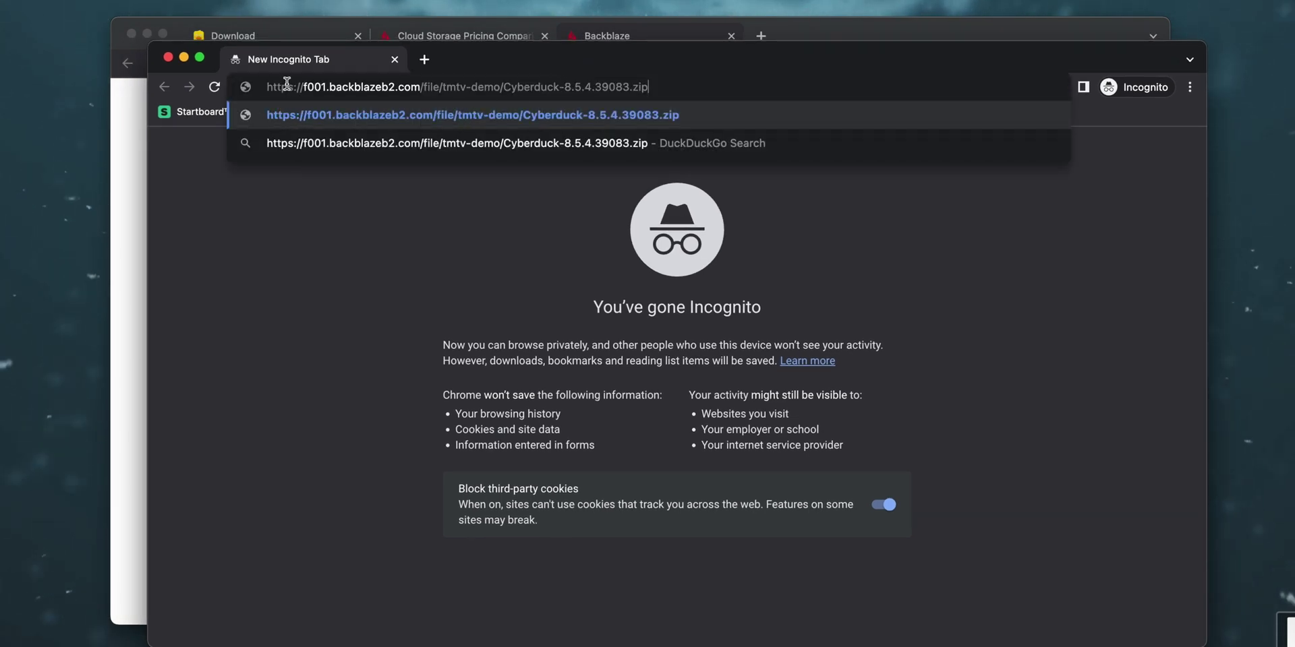
{"action": "left_click_drag", "start_coordinate": [416, 87], "coordinate": [633, 95]}
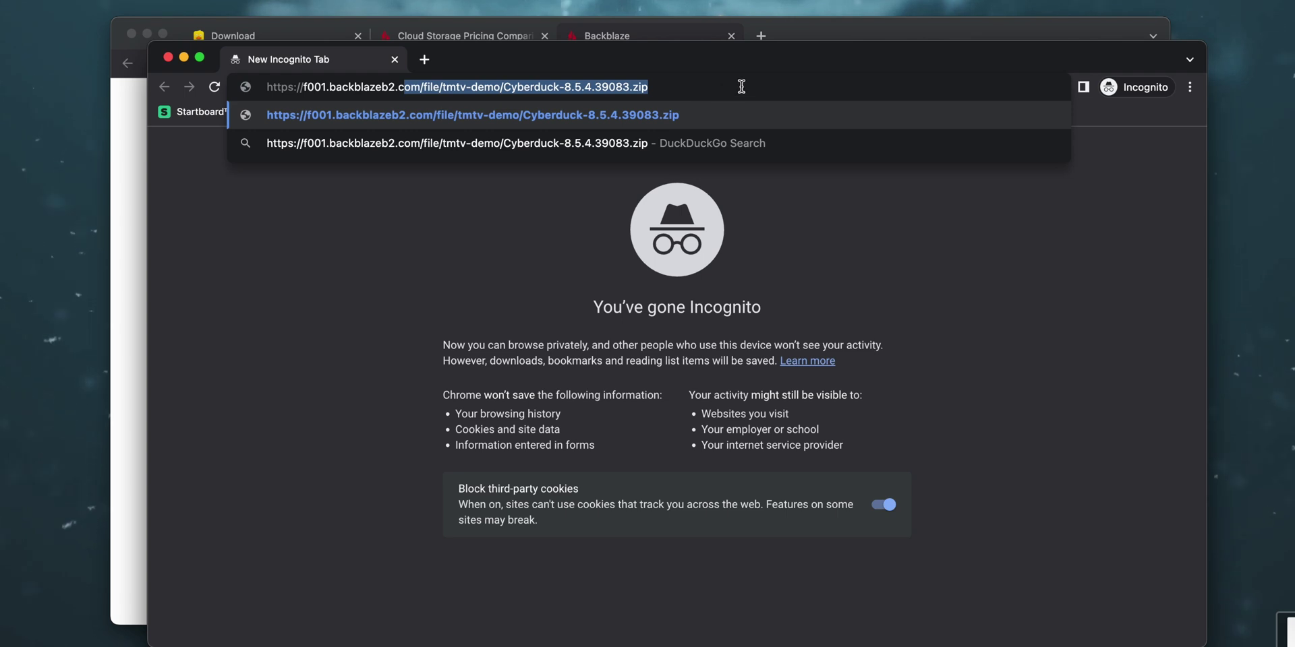
{"action": "left_click_drag", "start_coordinate": [741, 87], "coordinate": [289, 83]}
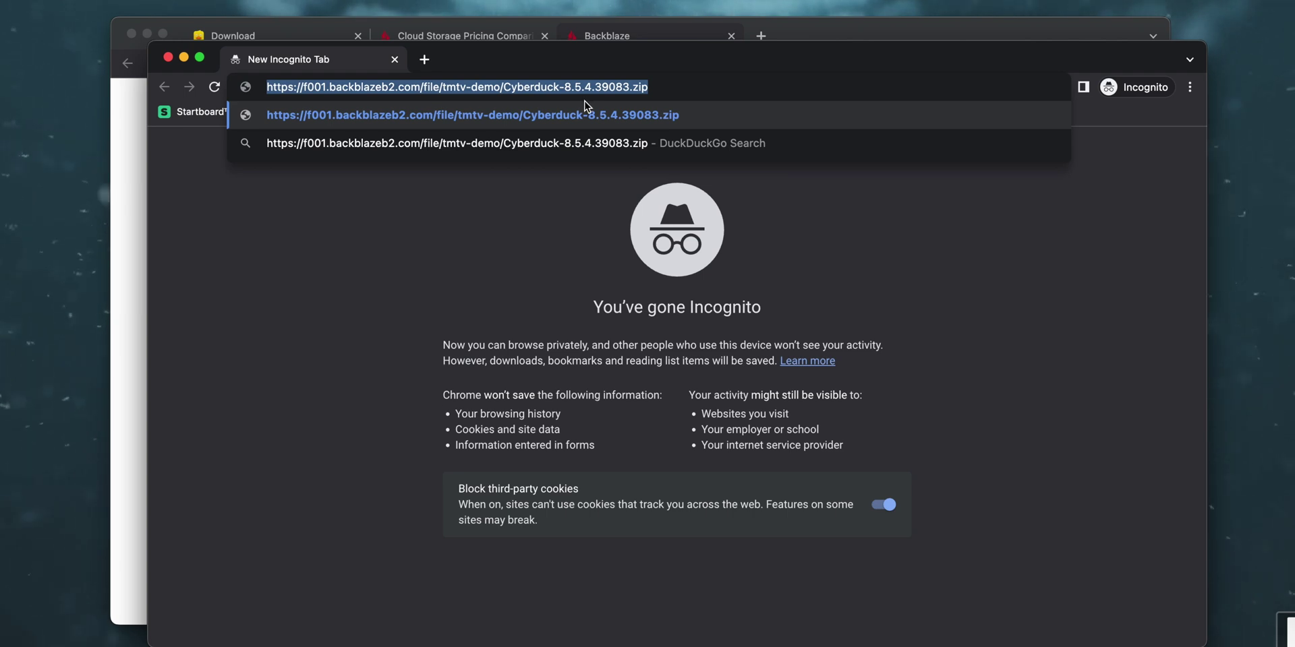
{"action": "key", "text": "Return"}
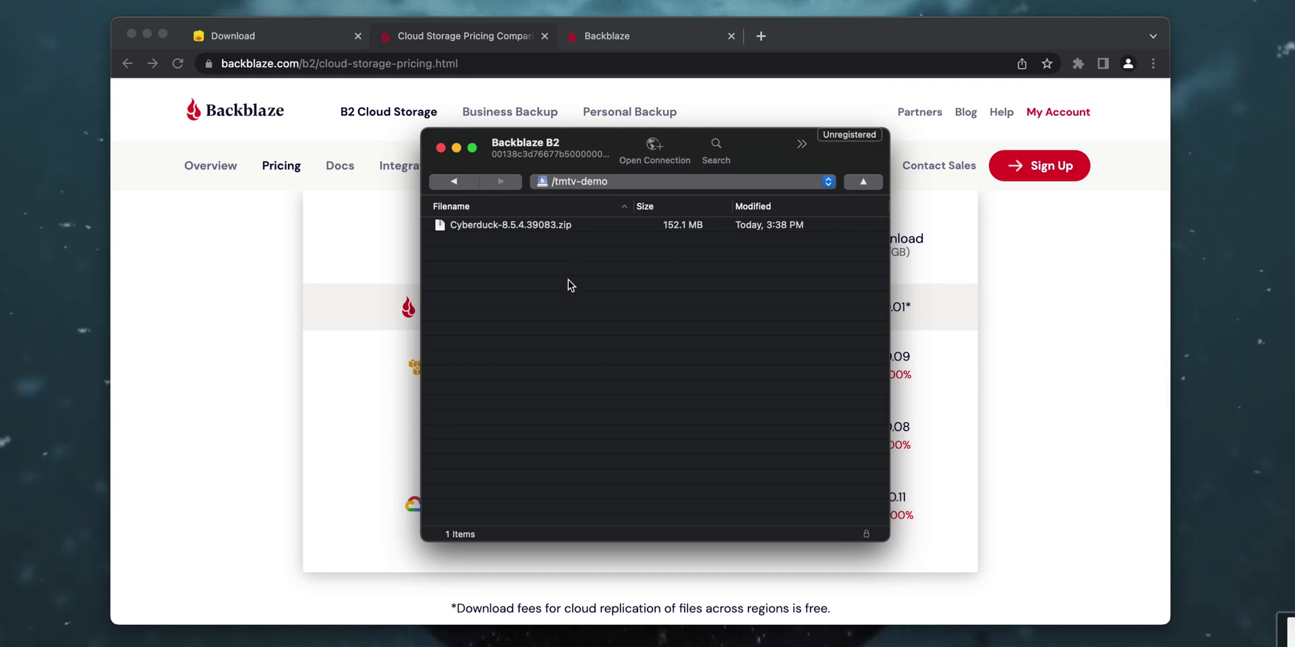
Create a new folder named 'for-tim' in the tmtv-demo bucket.
{"action": "right_click", "coordinate": [530, 269]}
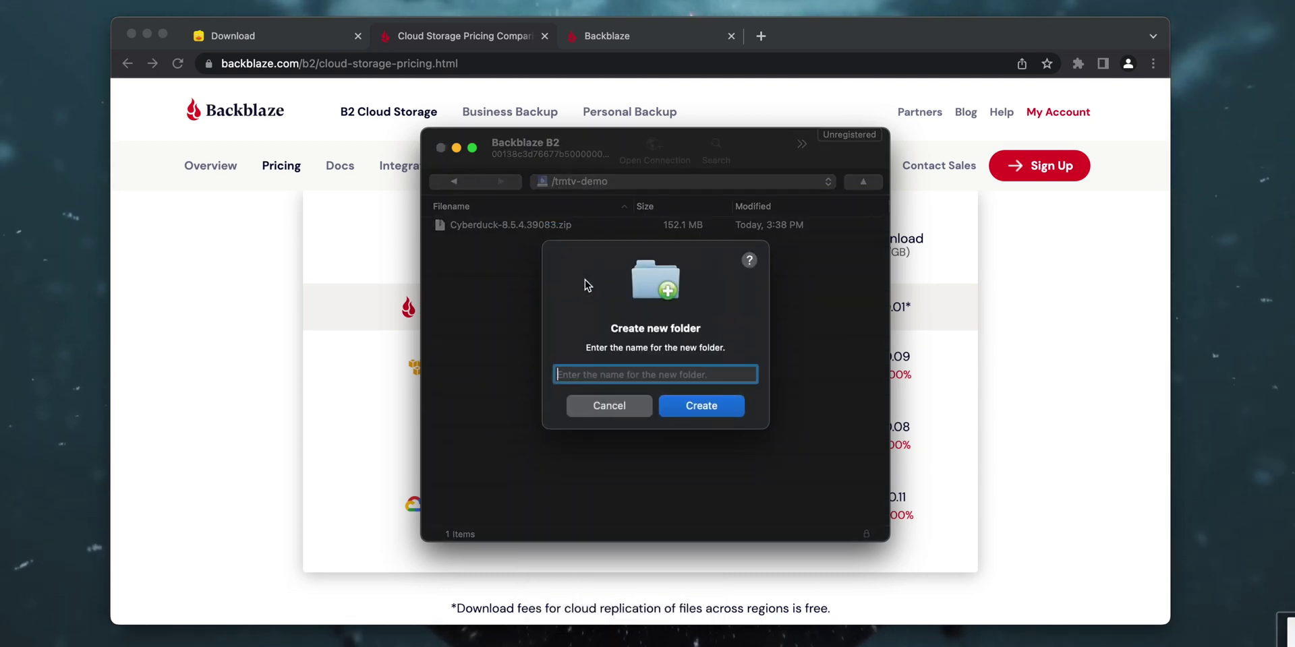
{"action": "type", "text": "for-tim"}
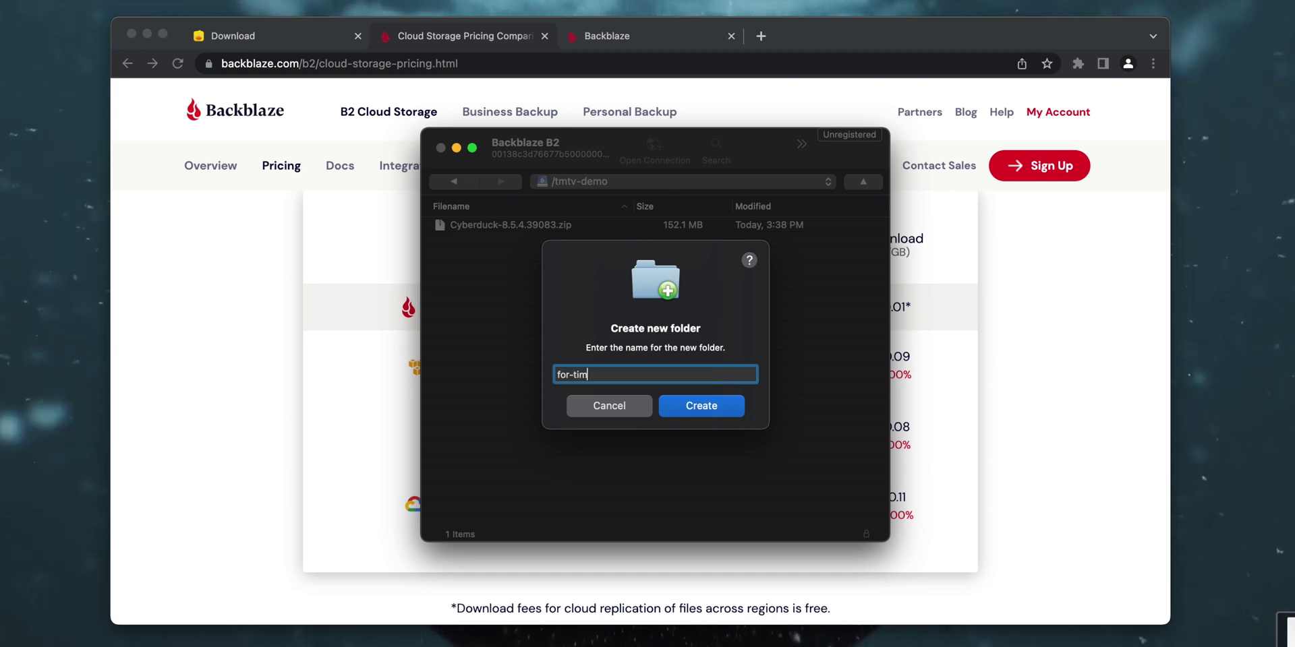
{"action": "key", "text": "Return"}
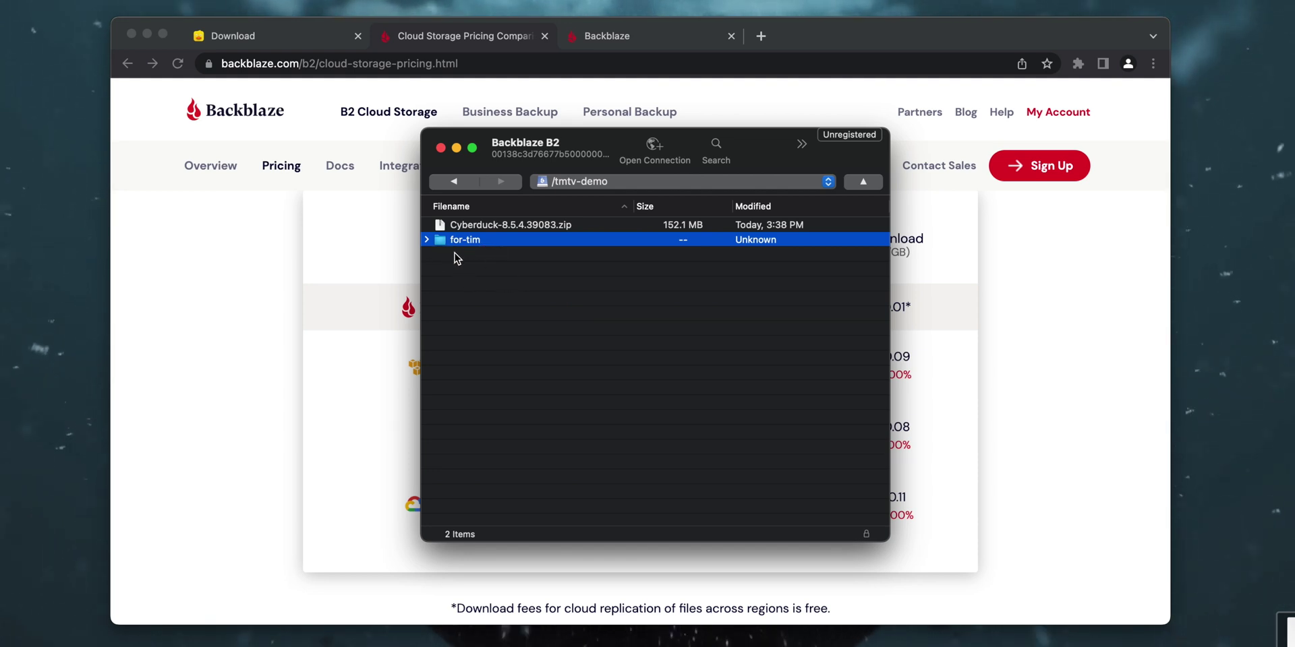
Delete the for-tim folder and confirm the deletion.
{"action": "left_click", "coordinate": [490, 260]}
{"action": "left_click", "coordinate": [491, 241]}
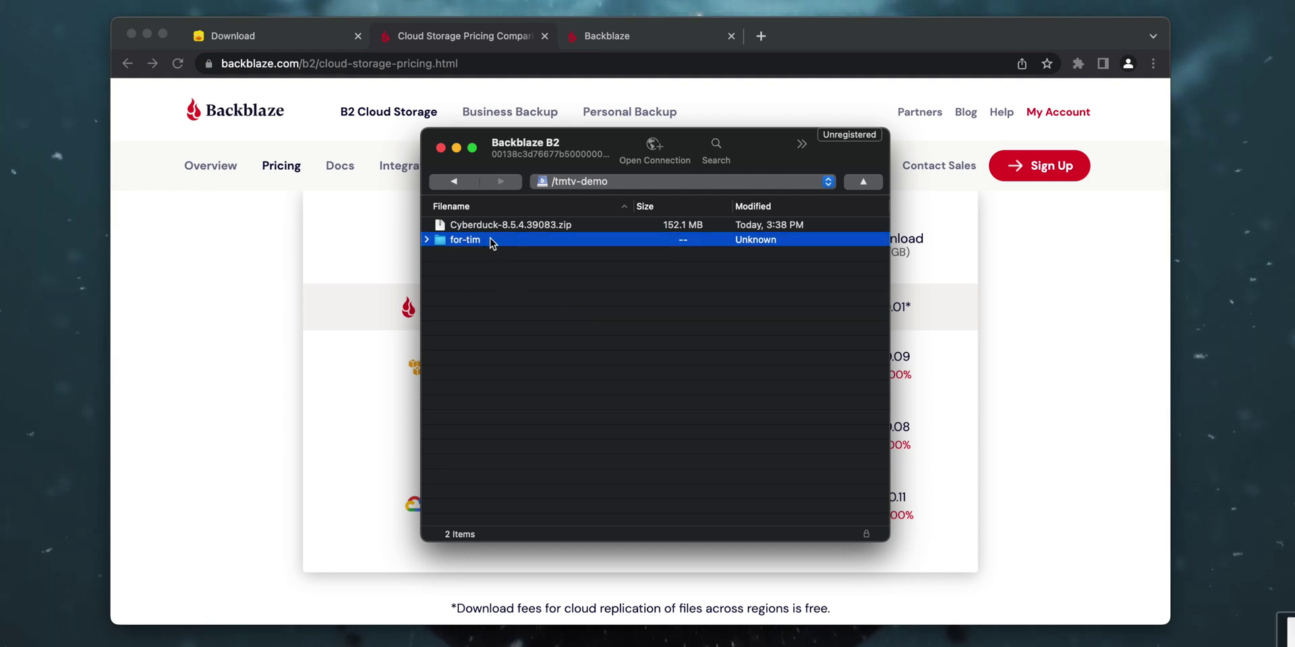
{"action": "right_click", "coordinate": [497, 240]}
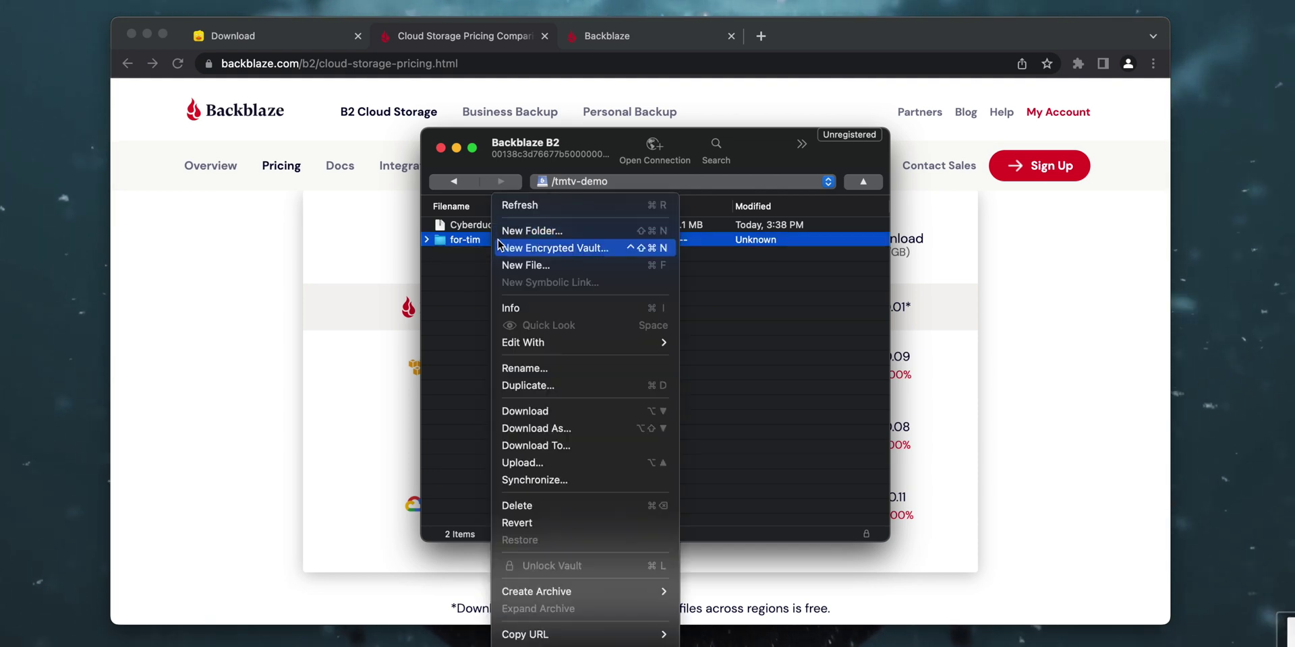
{"action": "left_click", "coordinate": [499, 507]}
{"action": "left_click", "coordinate": [723, 396]}
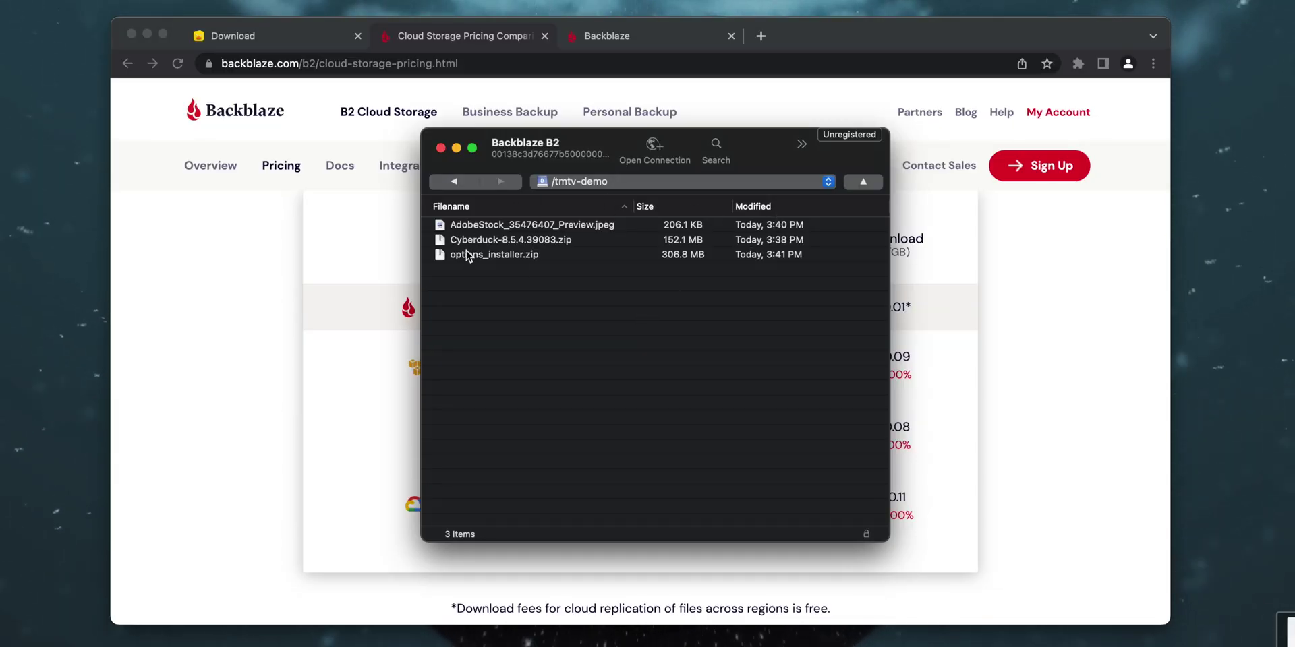
Sort by the Modified column ascending so Cyberduck-8.5.4.39083.zip is listed first.
{"action": "left_click", "coordinate": [787, 207]}
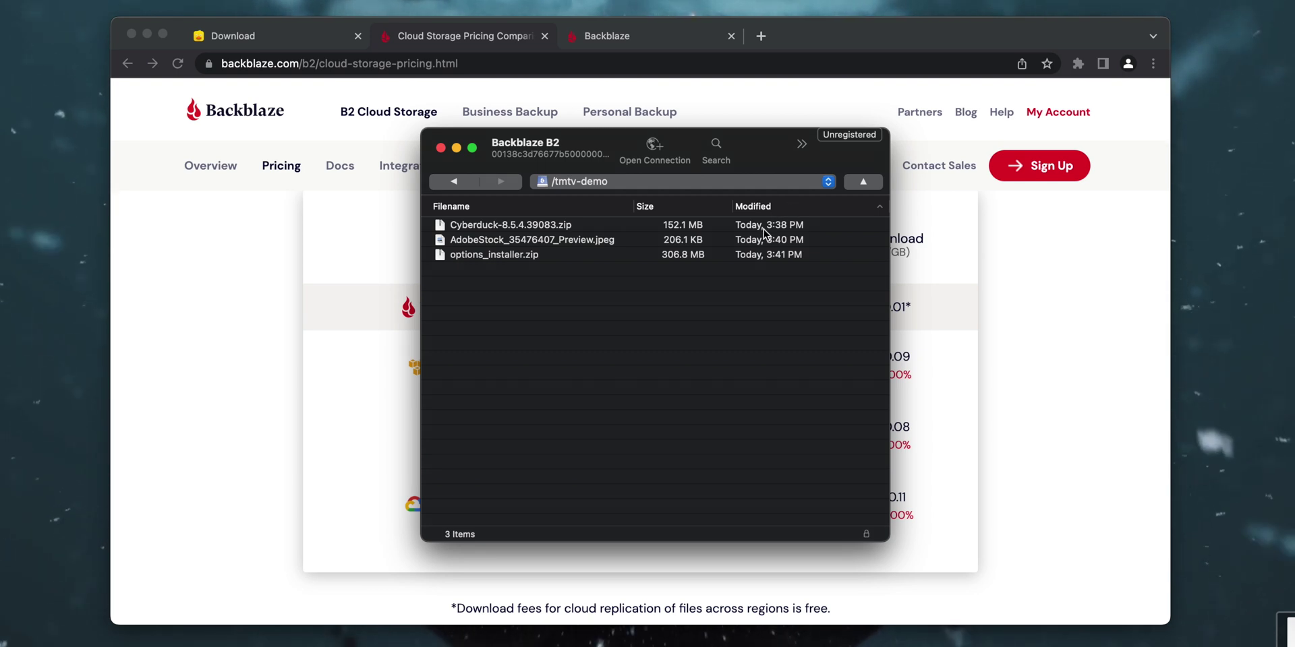
{"action": "left_click", "coordinate": [769, 207]}
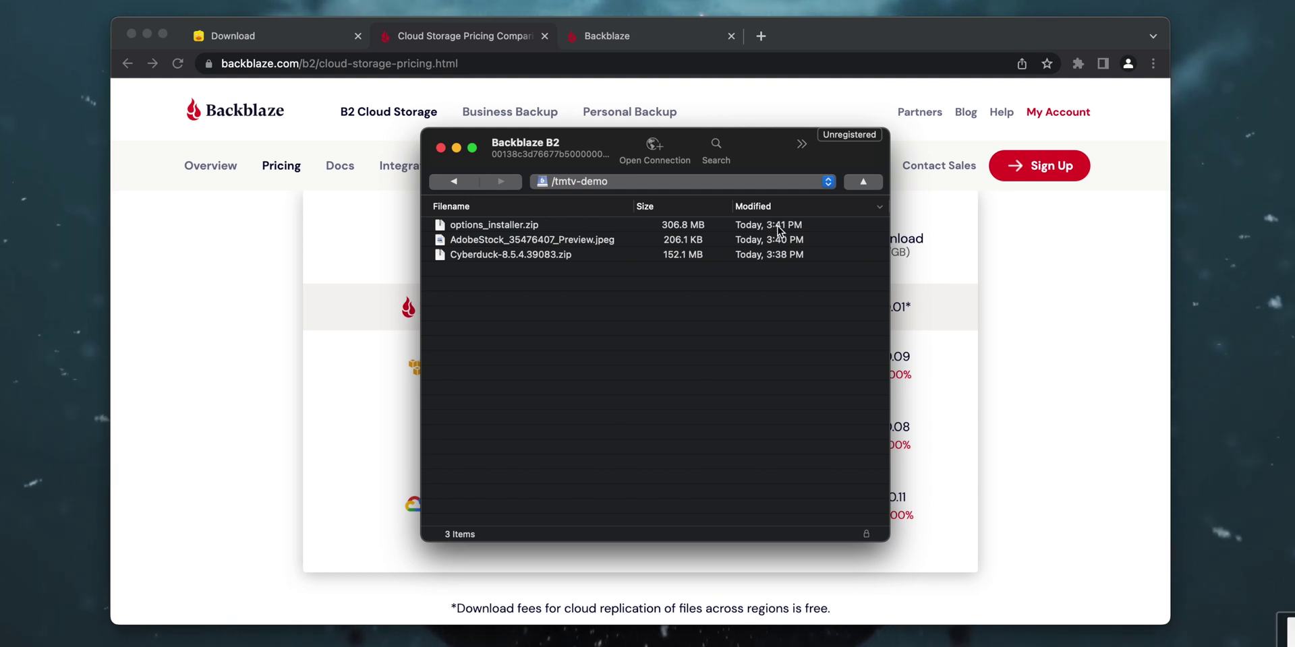
{"action": "left_click", "coordinate": [585, 226]}
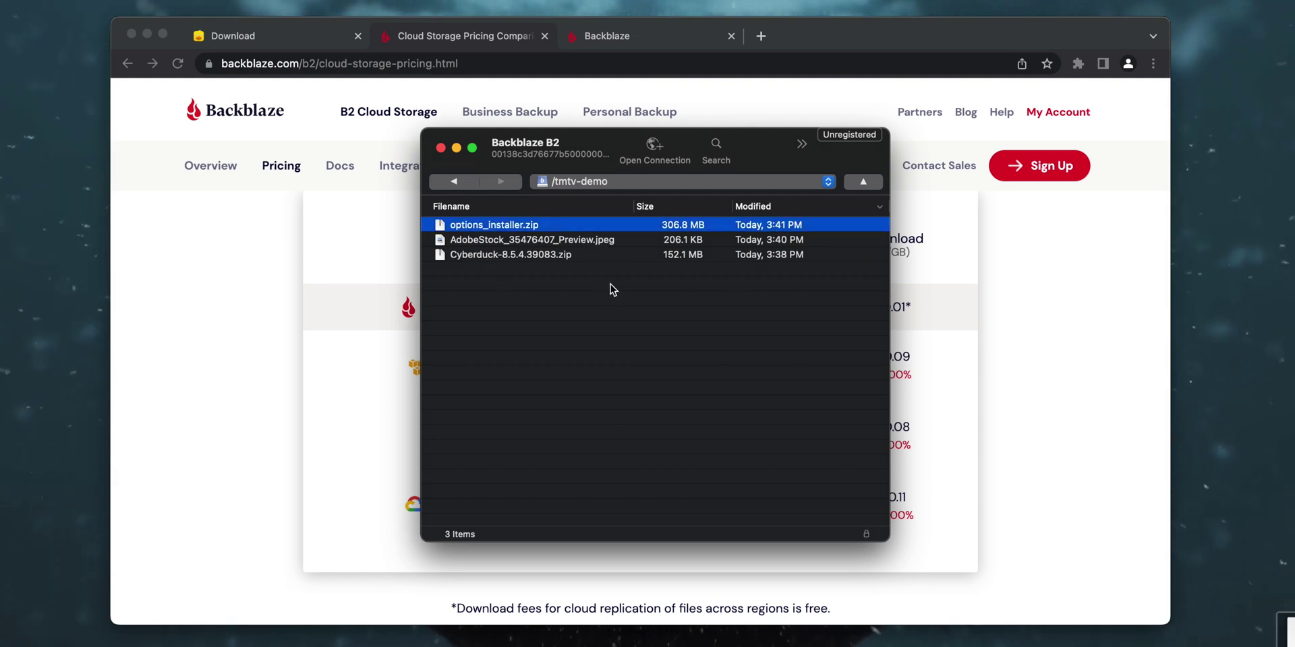
{"action": "left_click", "coordinate": [773, 208]}
{"action": "left_click", "coordinate": [616, 225]}
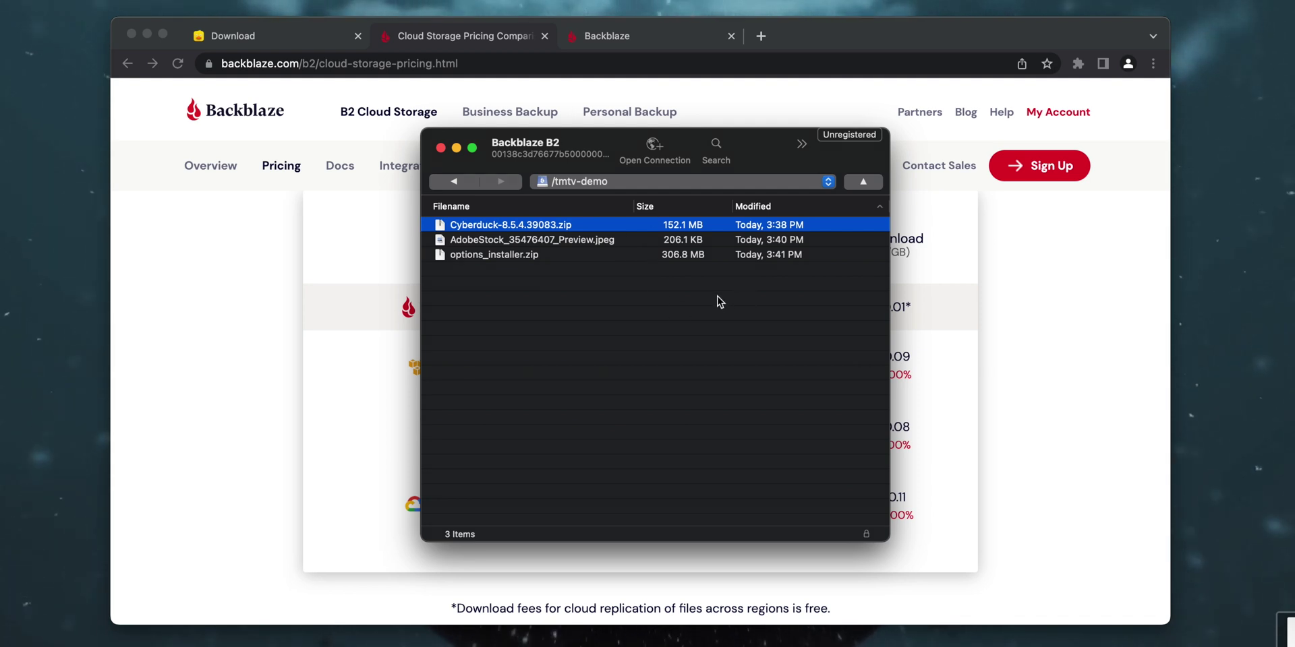
Delete Cyberduck-8.5.4.39083.zip from the tmtv-demo bucket and confirm the deletion.
{"action": "right_click", "coordinate": [616, 227]}
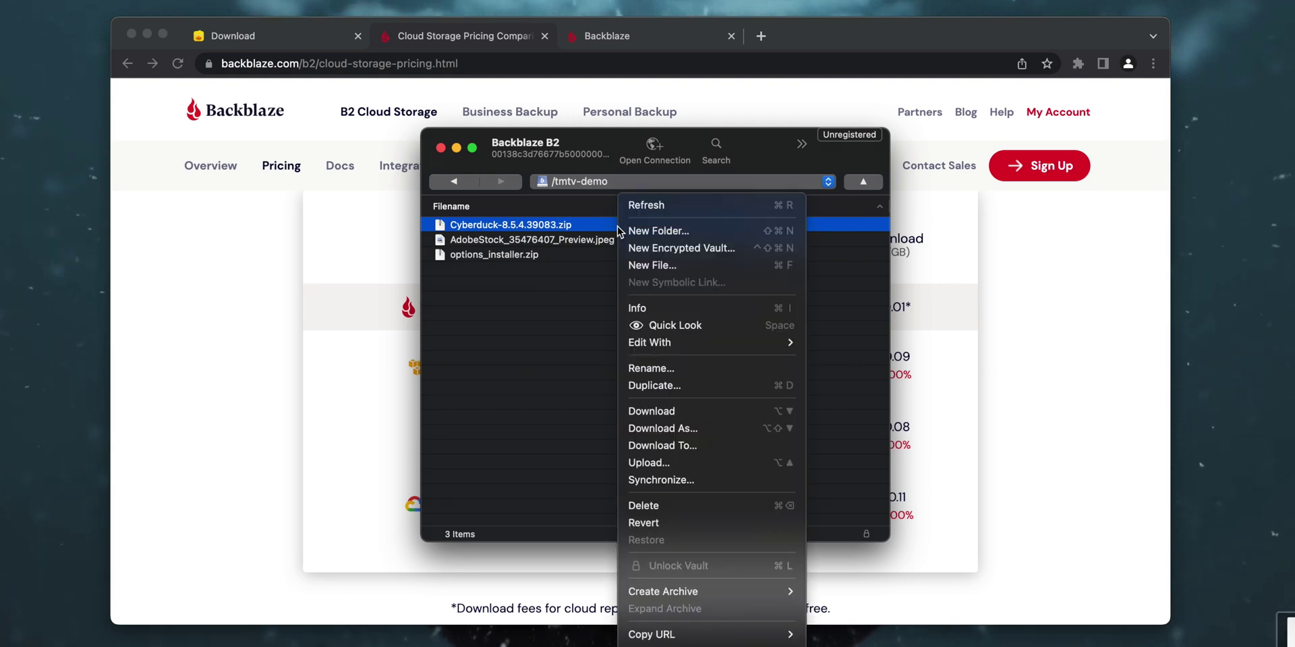
{"action": "left_click", "coordinate": [668, 510]}
{"action": "left_click", "coordinate": [731, 402]}
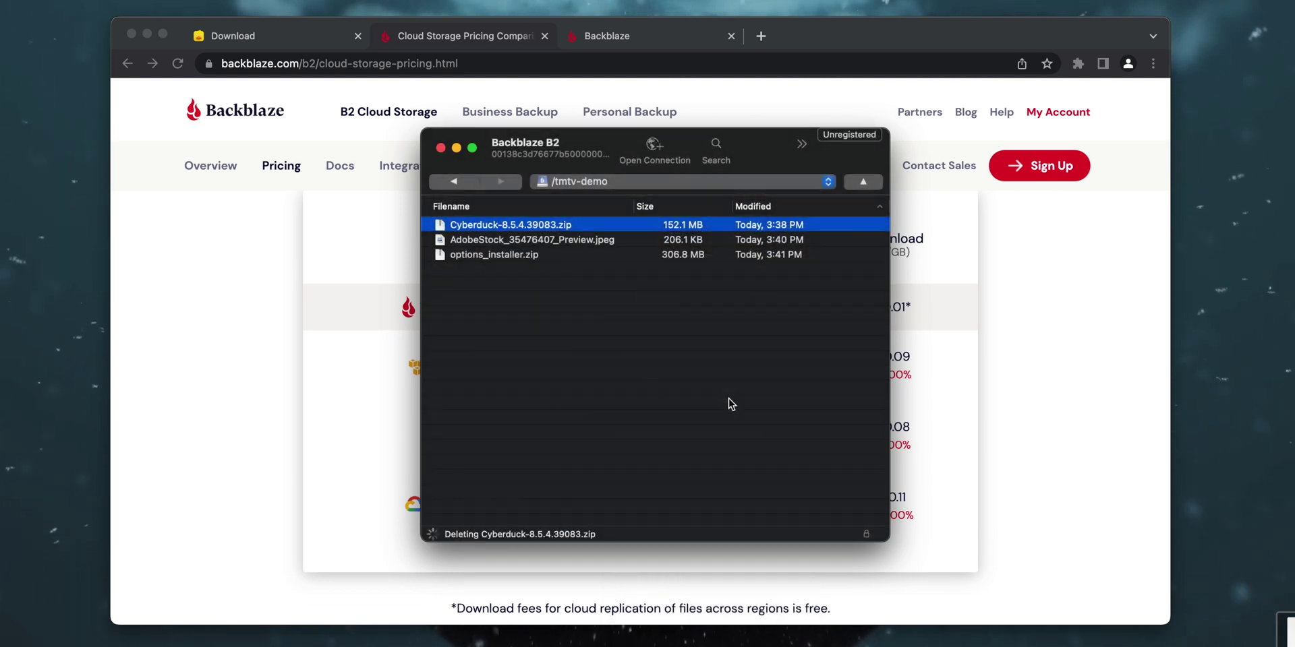